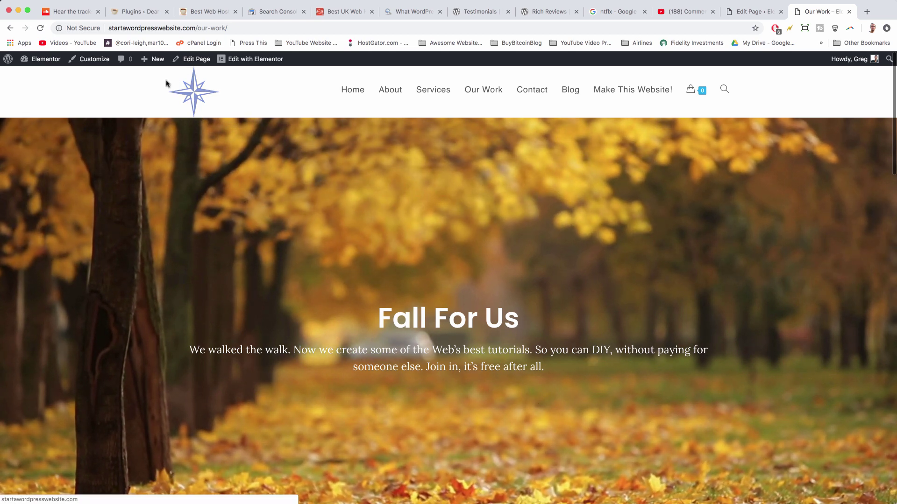
- Move from the live Our Work page to its WordPress edit screen
{"action": "scroll", "coordinate": [187, 135], "scroll_direction": "down", "scroll_amount": 5}
{"action": "scroll", "coordinate": [184, 138], "scroll_direction": "down", "scroll_amount": 4}
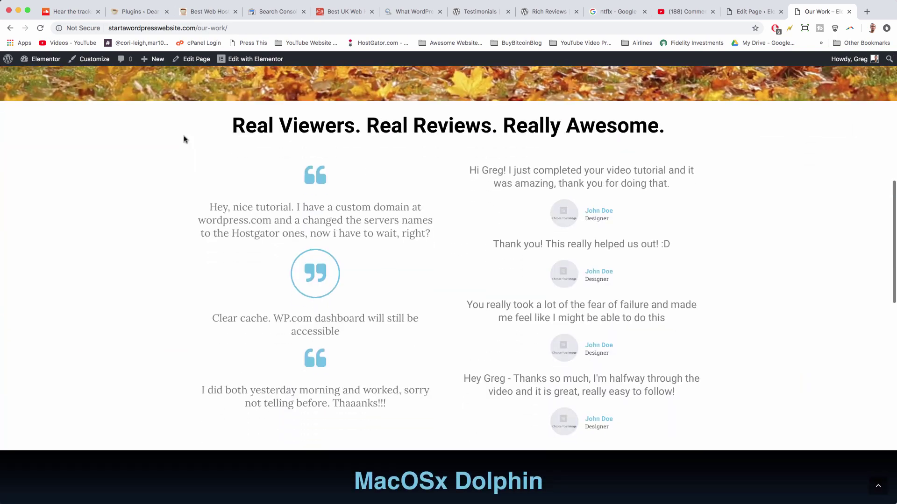
{"action": "scroll", "coordinate": [184, 138], "scroll_direction": "up", "scroll_amount": 9}
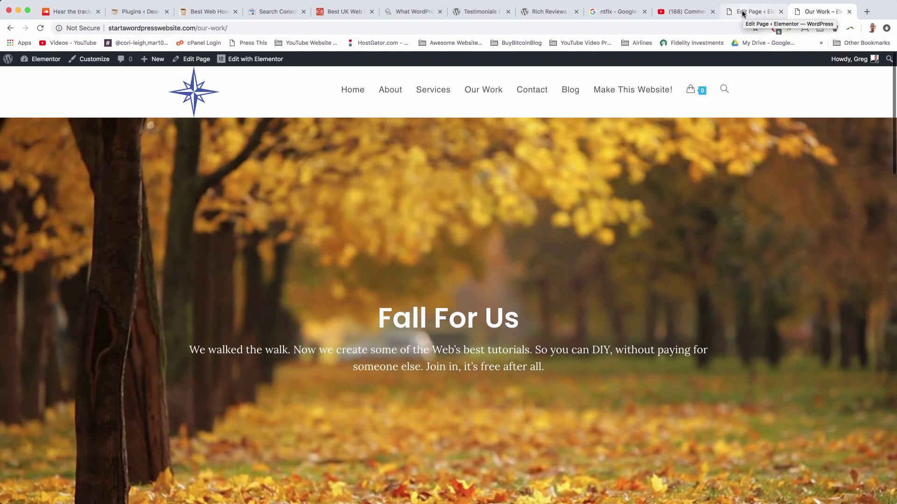
{"action": "left_click", "coordinate": [751, 13]}
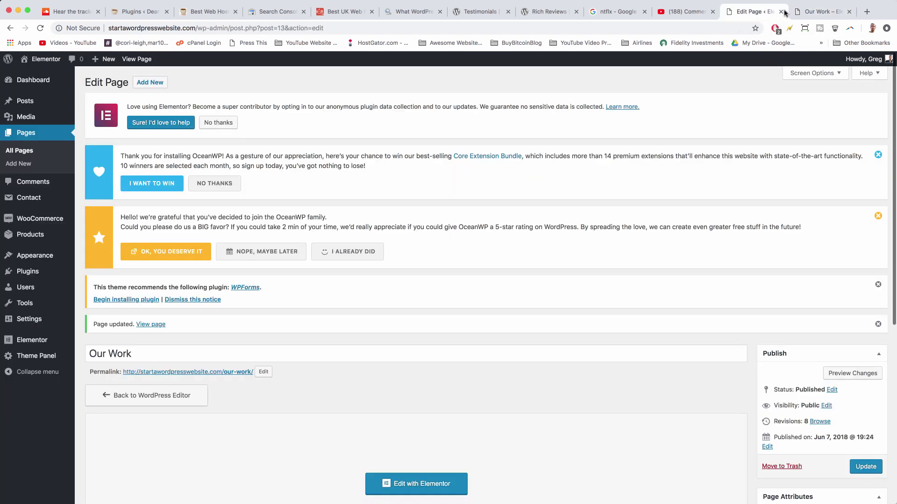
{"action": "left_click", "coordinate": [820, 11]}
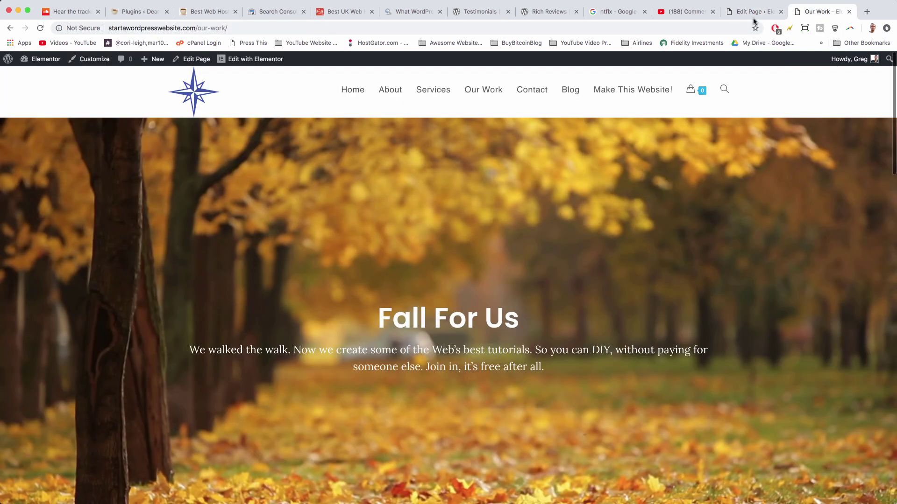
{"action": "left_click", "coordinate": [751, 14]}
- Open the Page Attributes Template list, with Elementor Full Width still selected
{"action": "scroll", "coordinate": [486, 174], "scroll_direction": "down", "scroll_amount": 5}
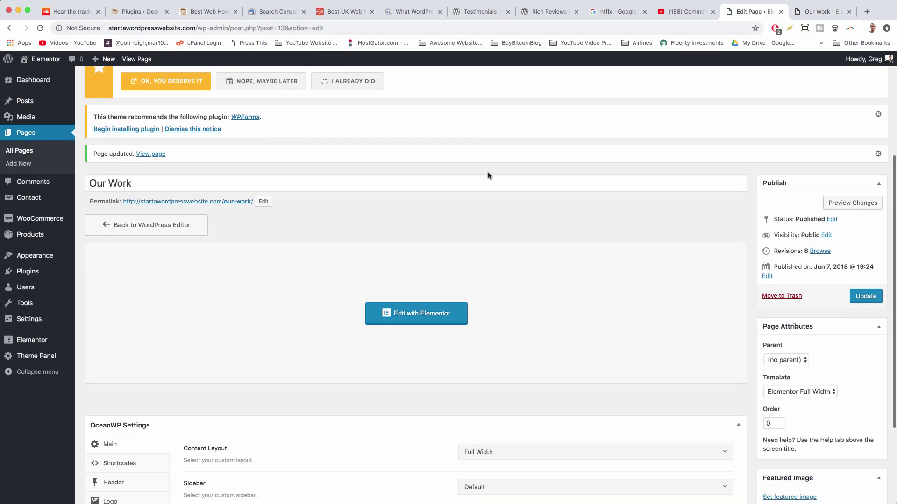
{"action": "scroll", "coordinate": [488, 176], "scroll_direction": "down", "scroll_amount": 1}
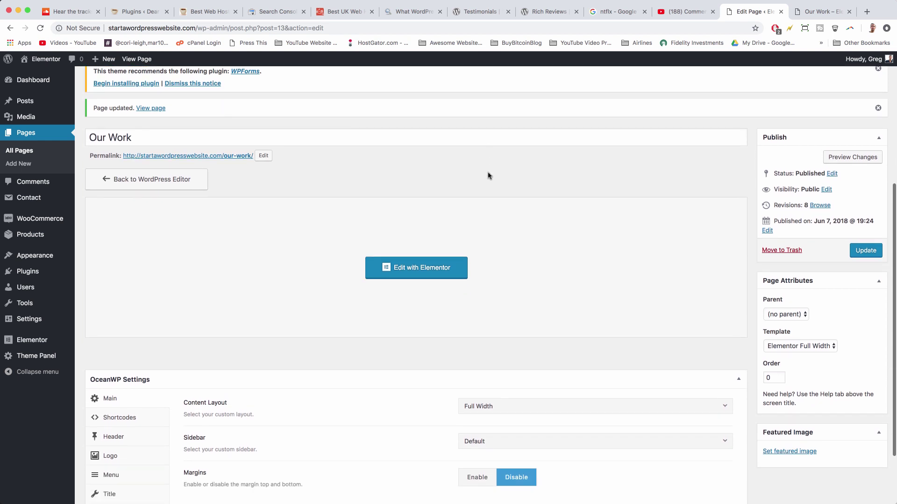
{"action": "scroll", "coordinate": [487, 174], "scroll_direction": "up", "scroll_amount": 5}
{"action": "scroll", "coordinate": [487, 175], "scroll_direction": "down", "scroll_amount": 4}
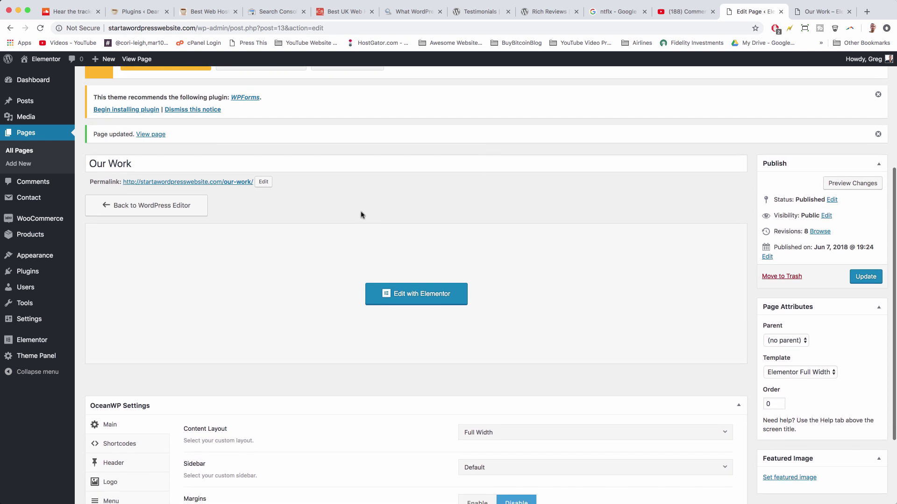
{"action": "mouse_move", "coordinate": [104, 61]}
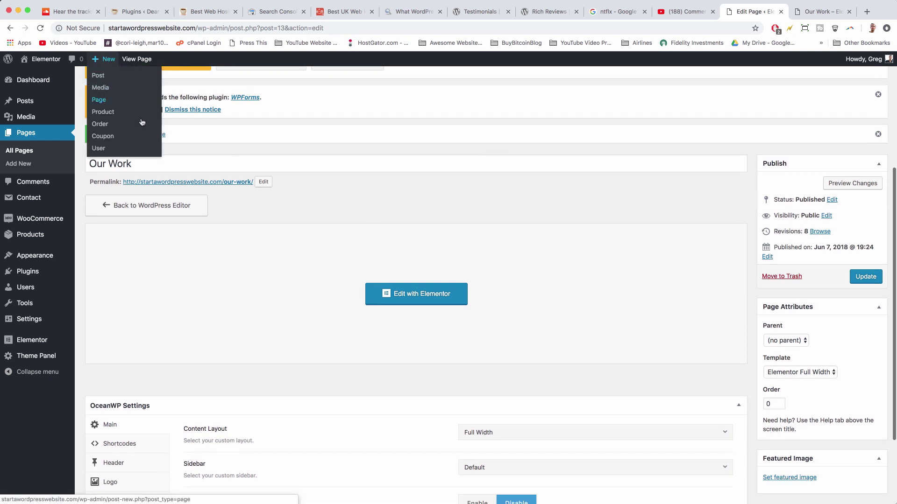
{"action": "scroll", "coordinate": [608, 236], "scroll_direction": "down", "scroll_amount": 3}
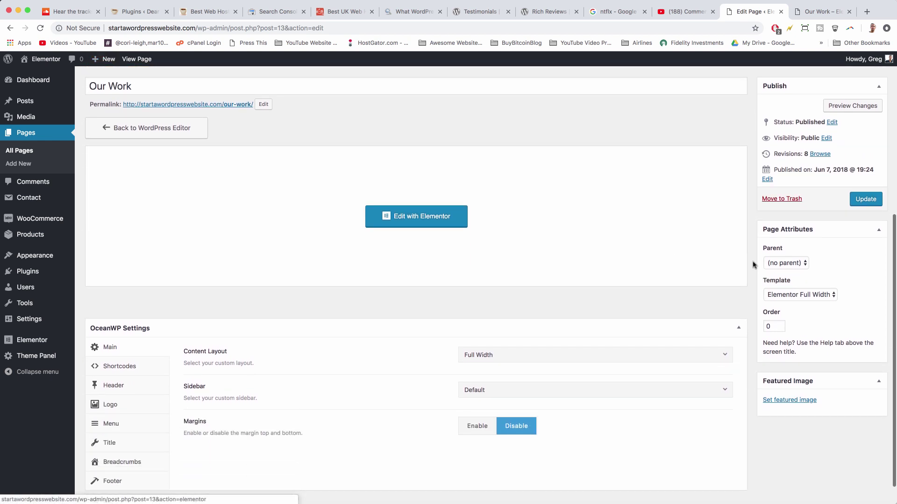
{"action": "left_click", "coordinate": [799, 299]}
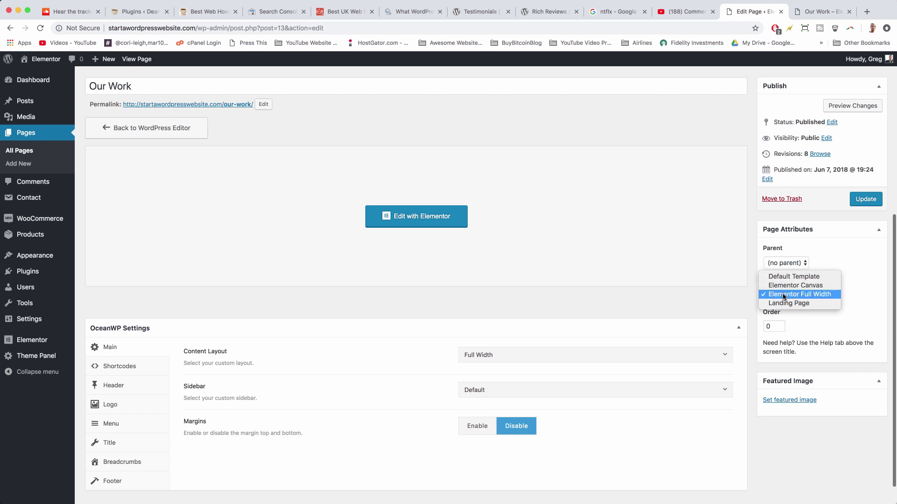
{"action": "left_click", "coordinate": [783, 296]}
{"action": "scroll", "coordinate": [752, 300], "scroll_direction": "down", "scroll_amount": 1}
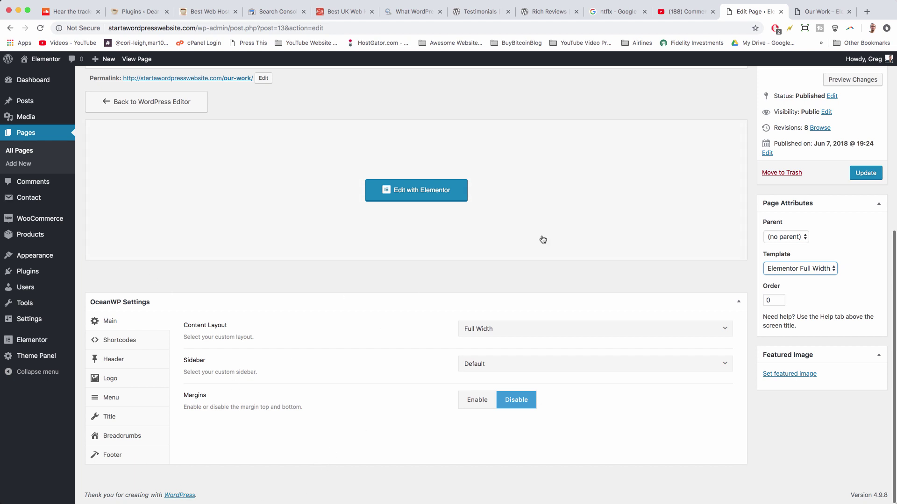
{"action": "left_click", "coordinate": [778, 269]}
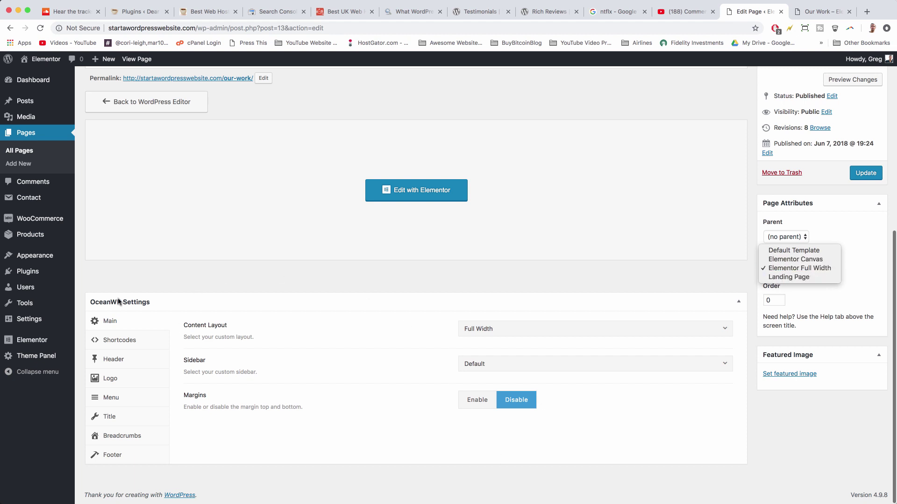
- Switch the page template to Elementor Canvas and update the page
{"action": "left_click", "coordinate": [800, 259]}
{"action": "left_click", "coordinate": [866, 174]}
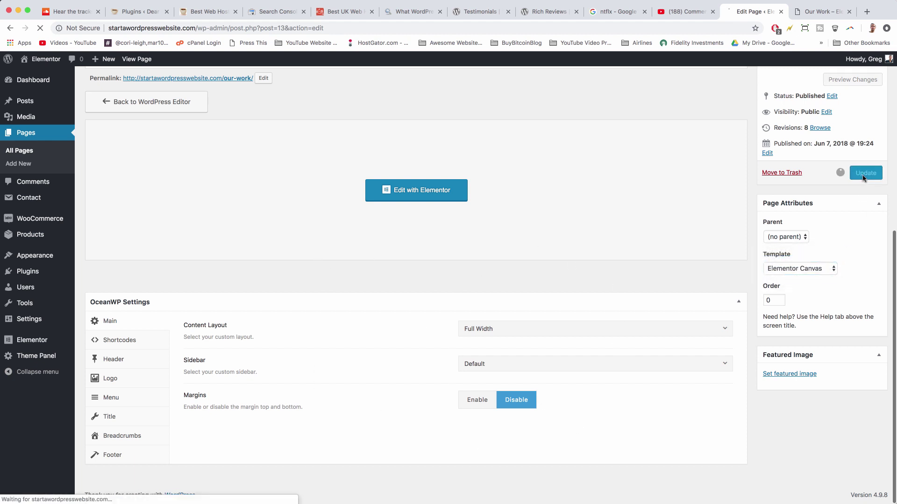
- Reload the live Our Work page to check it without the header, then return to editing
{"action": "left_click", "coordinate": [815, 11]}
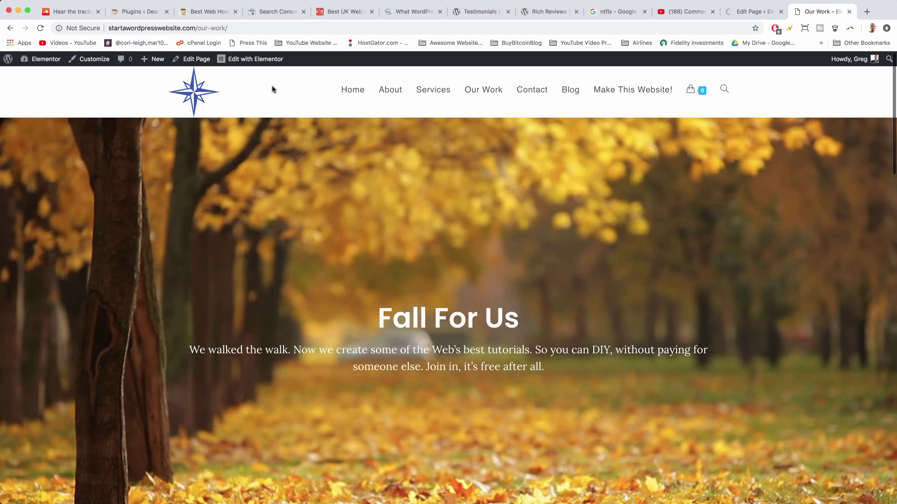
{"action": "left_click", "coordinate": [40, 29]}
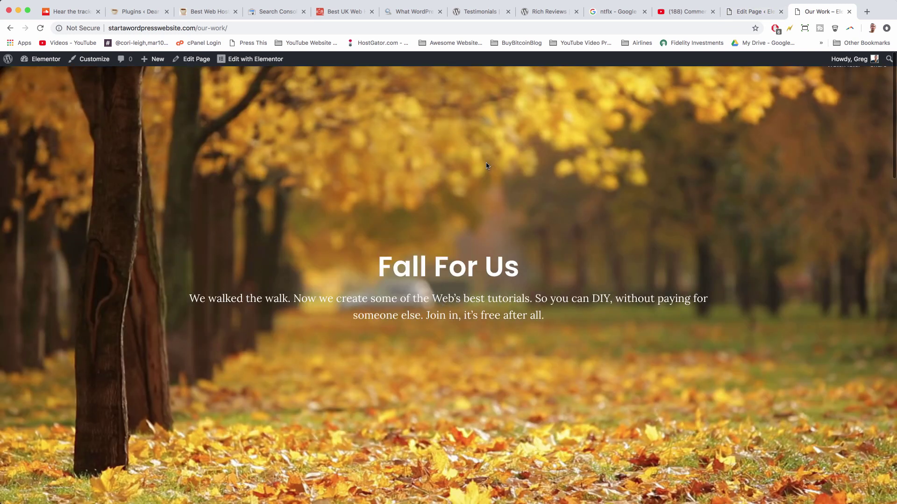
{"action": "scroll", "coordinate": [361, 209], "scroll_direction": "down", "scroll_amount": 18}
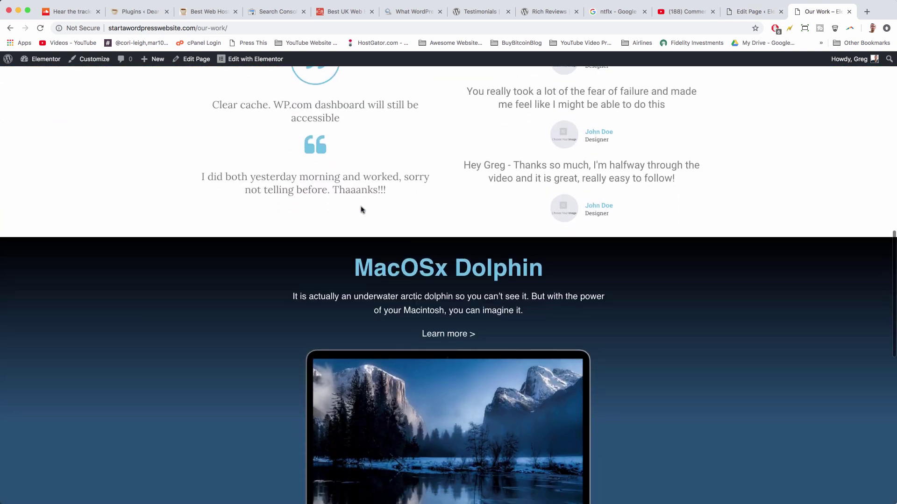
{"action": "scroll", "coordinate": [528, 480], "scroll_direction": "down", "scroll_amount": 9}
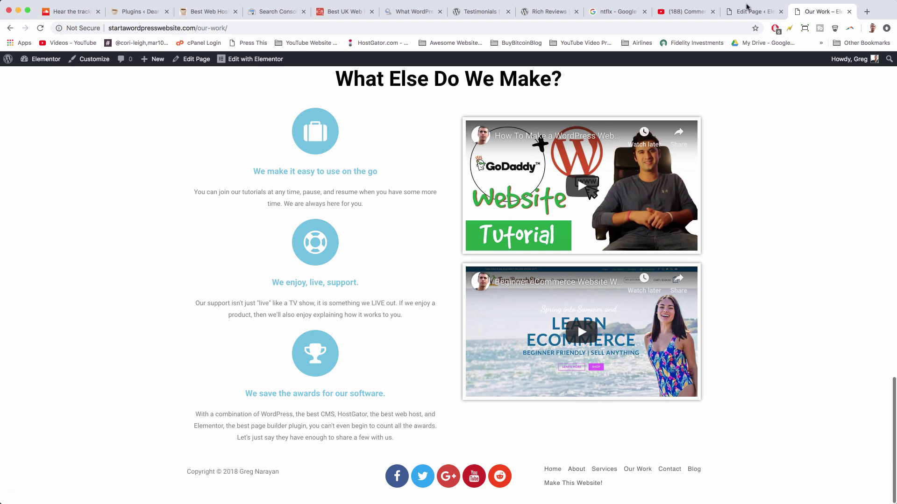
{"action": "left_click", "coordinate": [755, 11]}
{"action": "scroll", "coordinate": [513, 268], "scroll_direction": "down", "scroll_amount": 5}
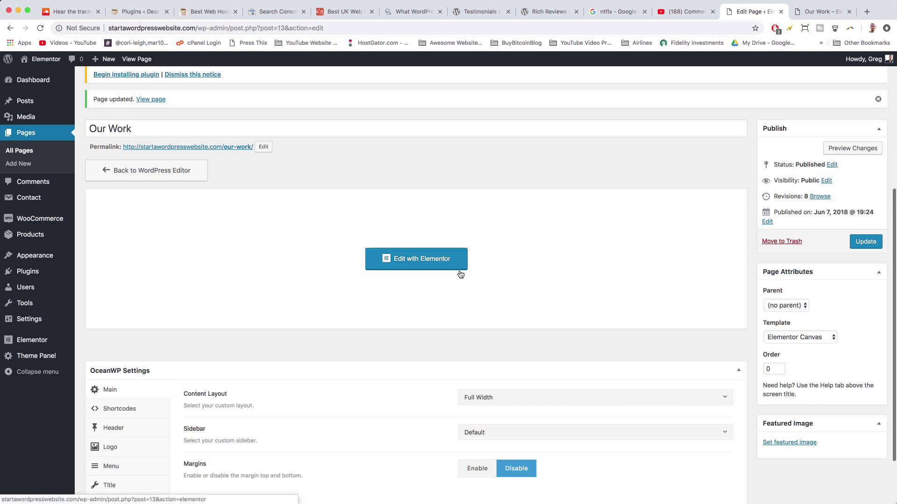
- Set the template back to Elementor Full Width and update the page
{"action": "left_click", "coordinate": [789, 337]}
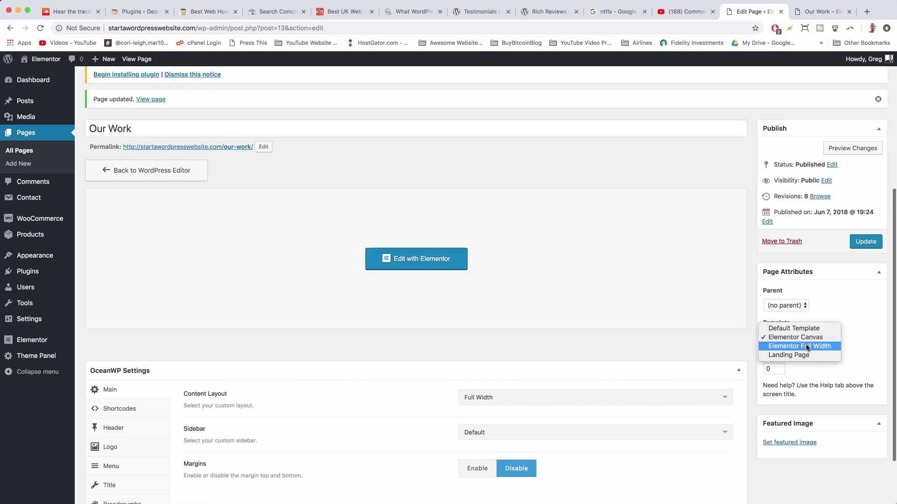
{"action": "left_click", "coordinate": [795, 345]}
{"action": "left_click", "coordinate": [861, 241]}
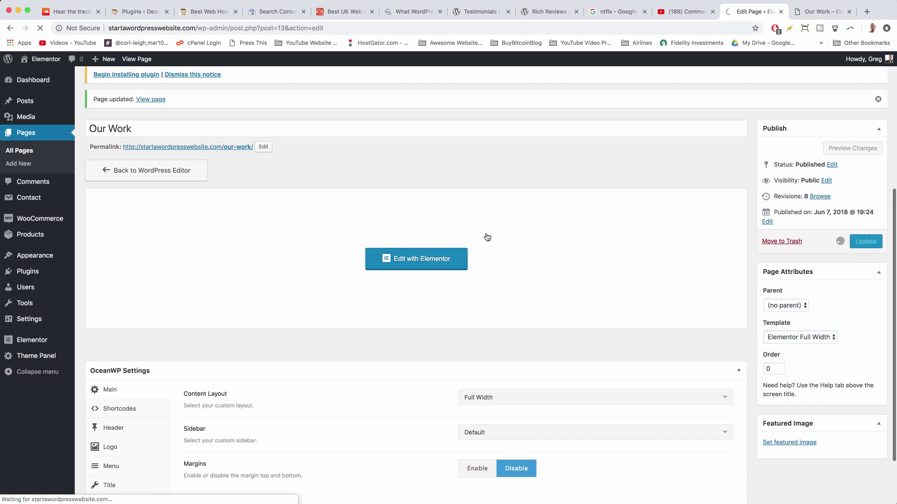
{"action": "scroll", "coordinate": [486, 236], "scroll_direction": "down", "scroll_amount": 2}
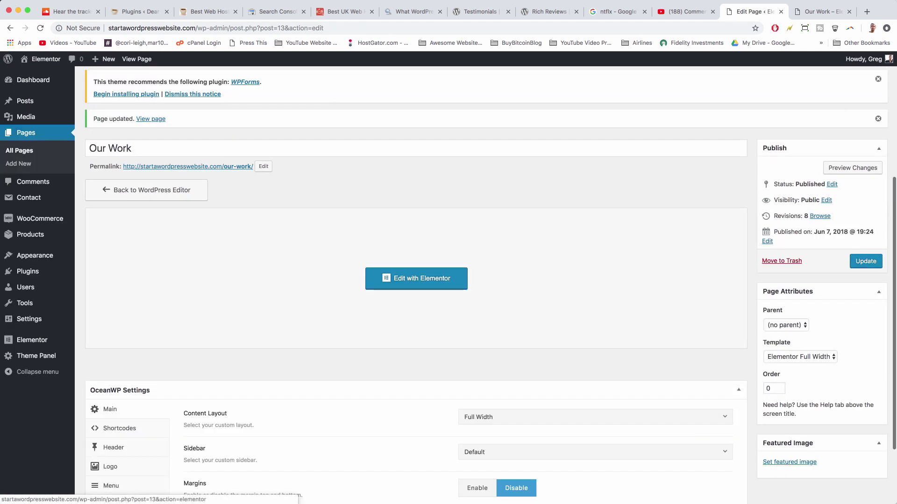
- Refresh the live Our Work page to confirm the header and menu are back
{"action": "left_click", "coordinate": [822, 12]}
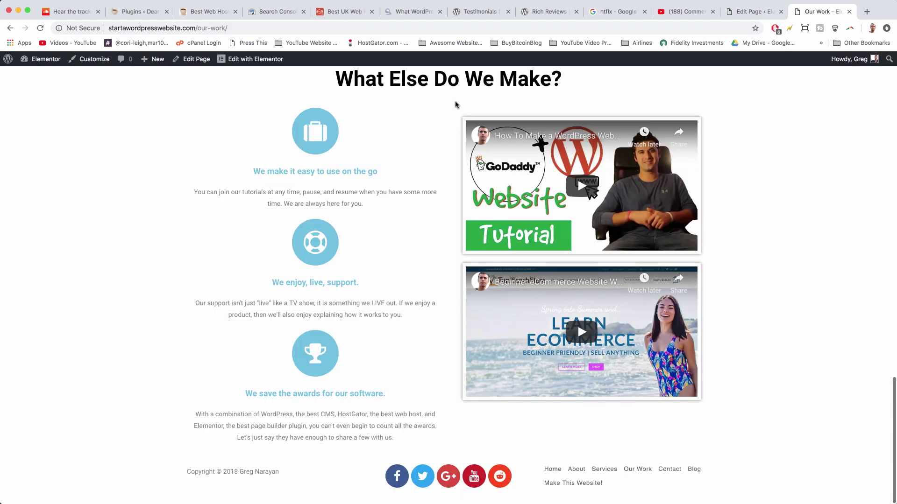
{"action": "scroll", "coordinate": [577, 323], "scroll_direction": "up", "scroll_amount": 15}
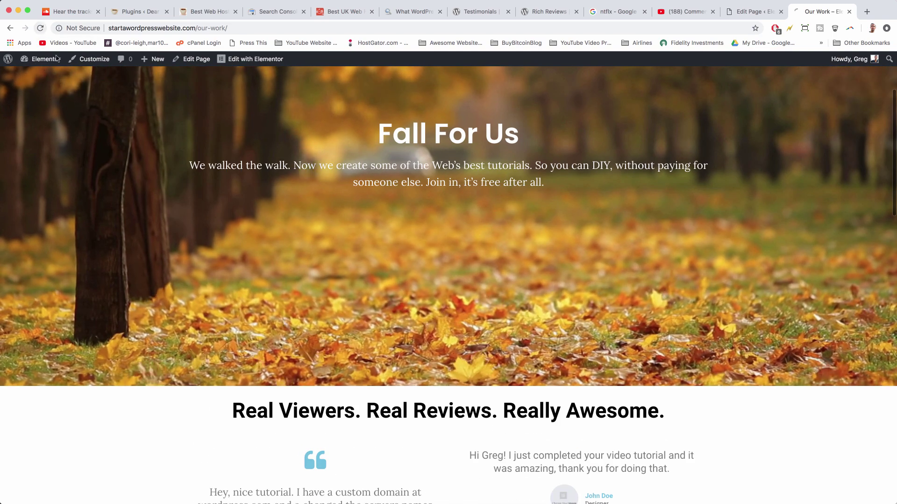
{"action": "key", "text": "super+r"}
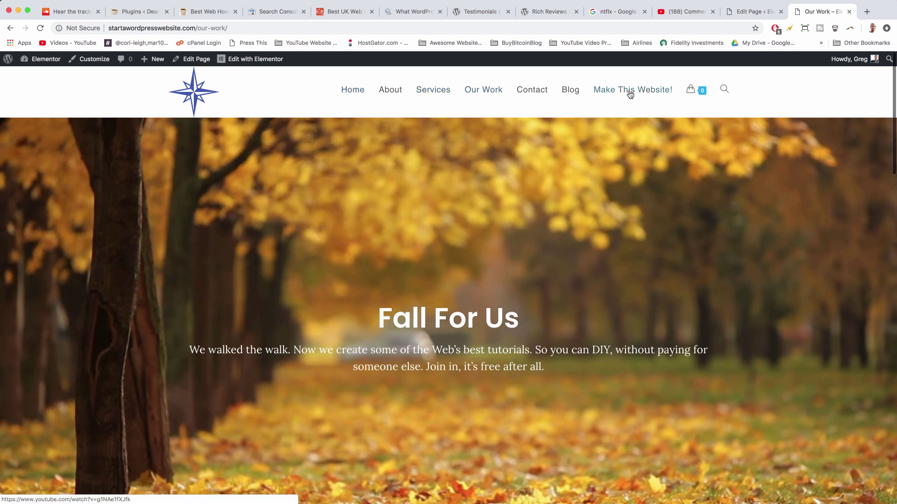
- In the page editor, show the OceanWP Header settings and check the Default header style list
{"action": "left_click", "coordinate": [749, 15]}
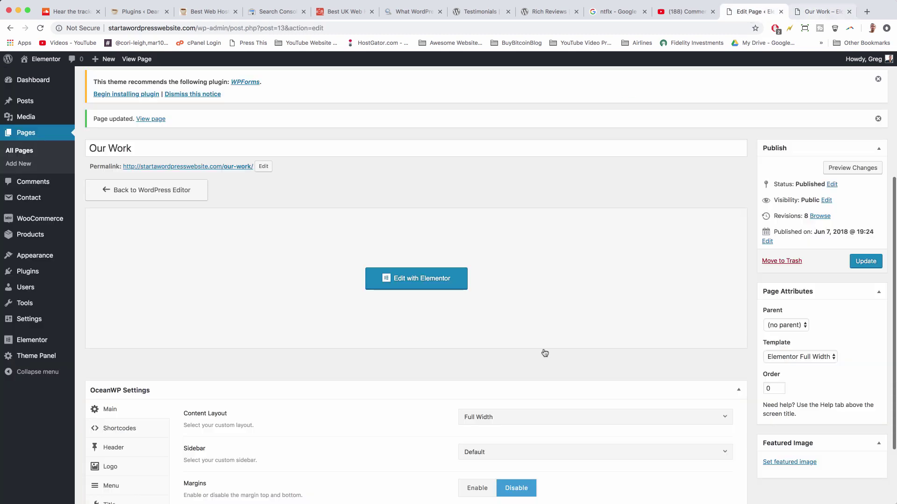
{"action": "scroll", "coordinate": [542, 352], "scroll_direction": "down", "scroll_amount": 5}
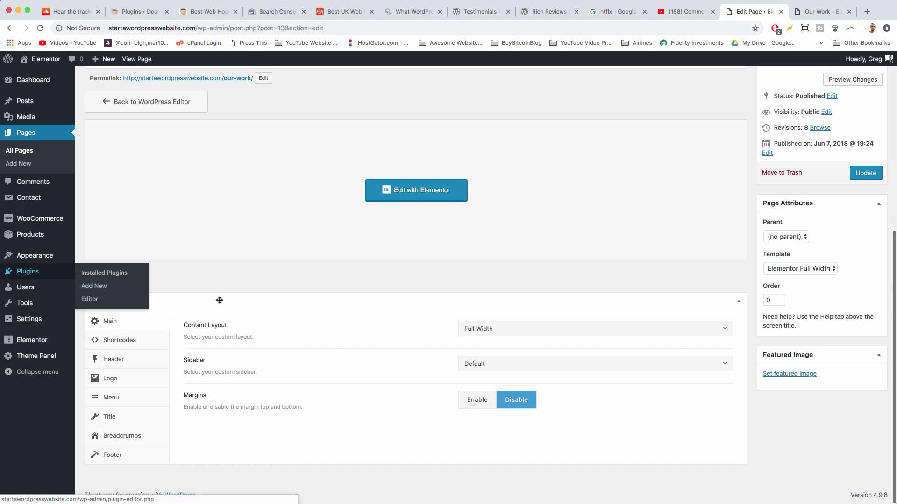
{"action": "left_click", "coordinate": [122, 364]}
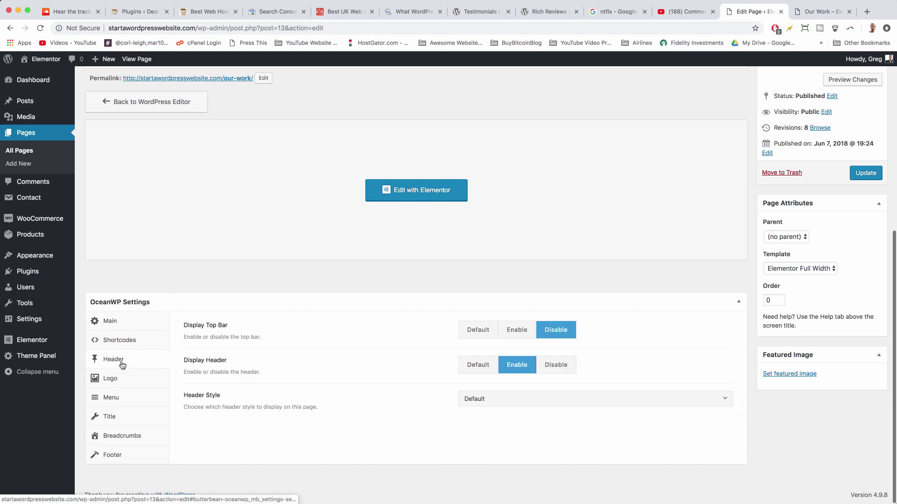
{"action": "left_click", "coordinate": [506, 400]}
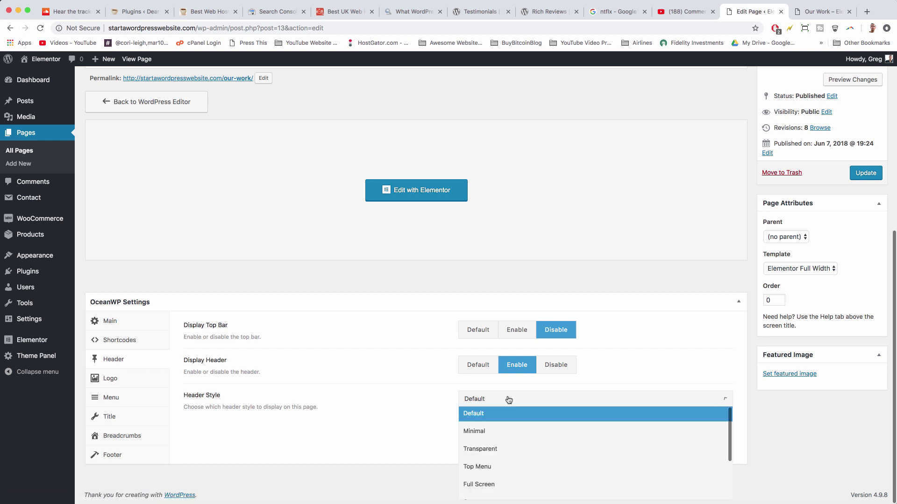
{"action": "left_click", "coordinate": [400, 432]}
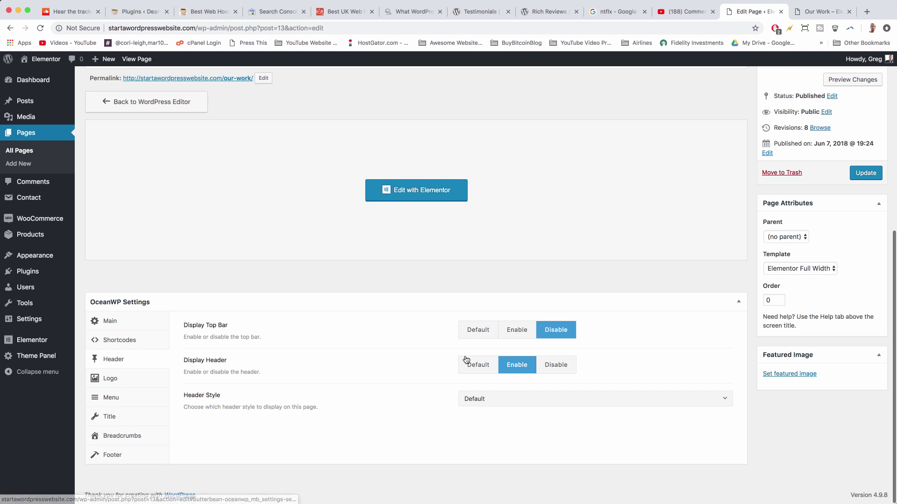
- View the OceanWP Logo settings and glance at the live Our Work page
{"action": "left_click", "coordinate": [125, 381]}
{"action": "scroll", "coordinate": [619, 292], "scroll_direction": "down", "scroll_amount": 2}
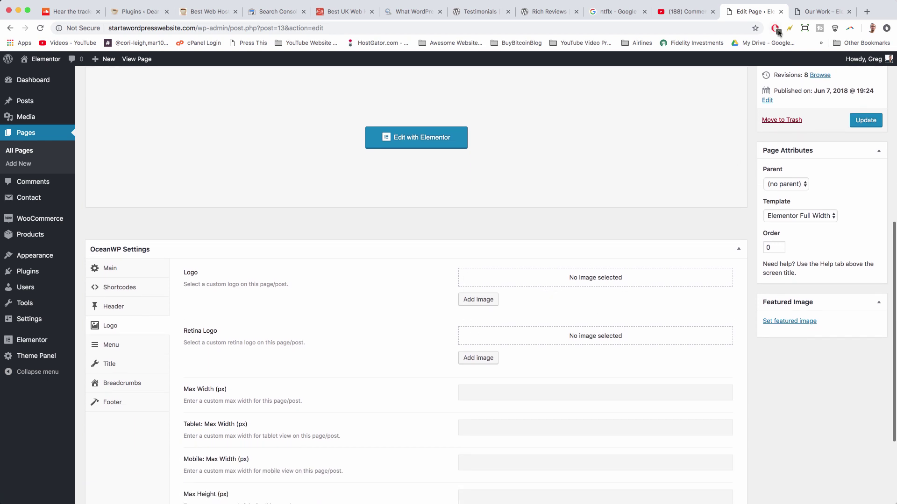
{"action": "mouse_move", "coordinate": [20, 258]}
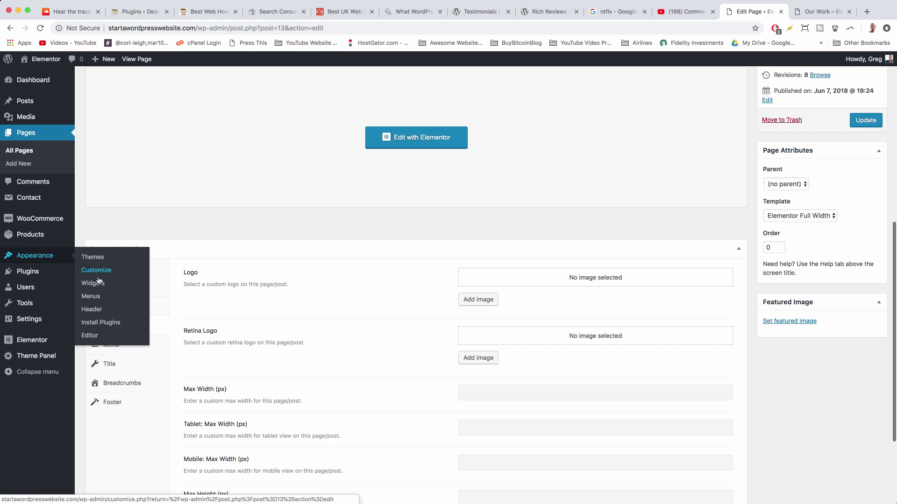
{"action": "left_click", "coordinate": [824, 14]}
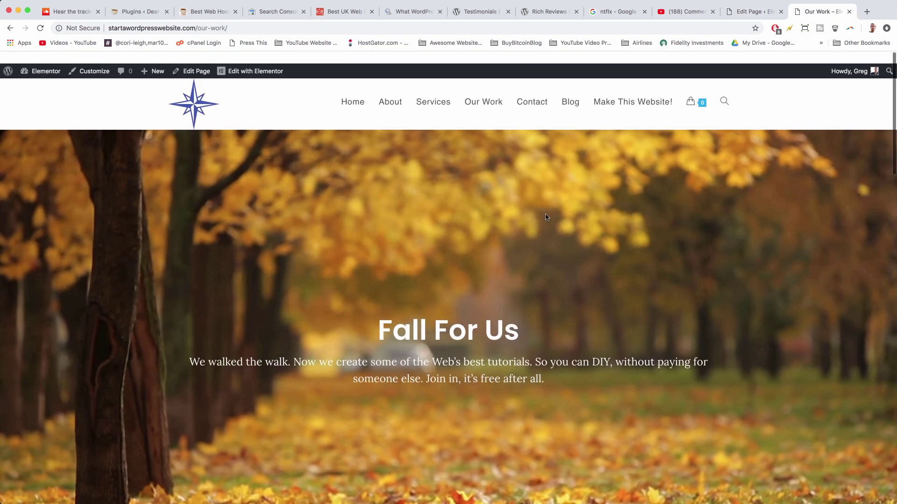
{"action": "left_click", "coordinate": [756, 14]}
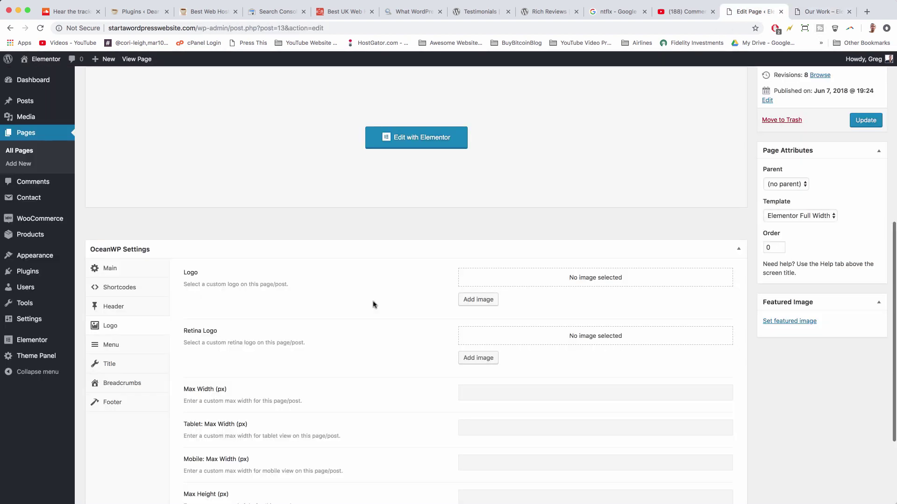
- Browse the OceanWP Menu, Title, Main and Footer settings, ending on Main
{"action": "left_click", "coordinate": [112, 345]}
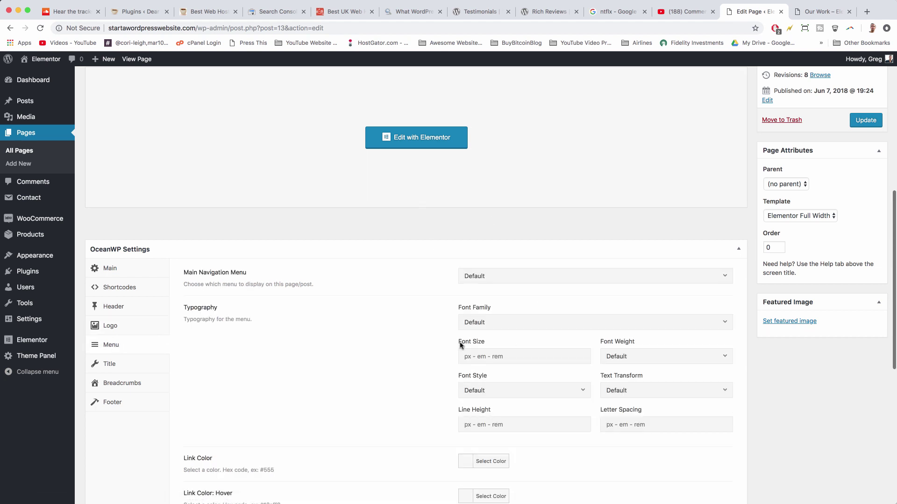
{"action": "mouse_move", "coordinate": [37, 262]}
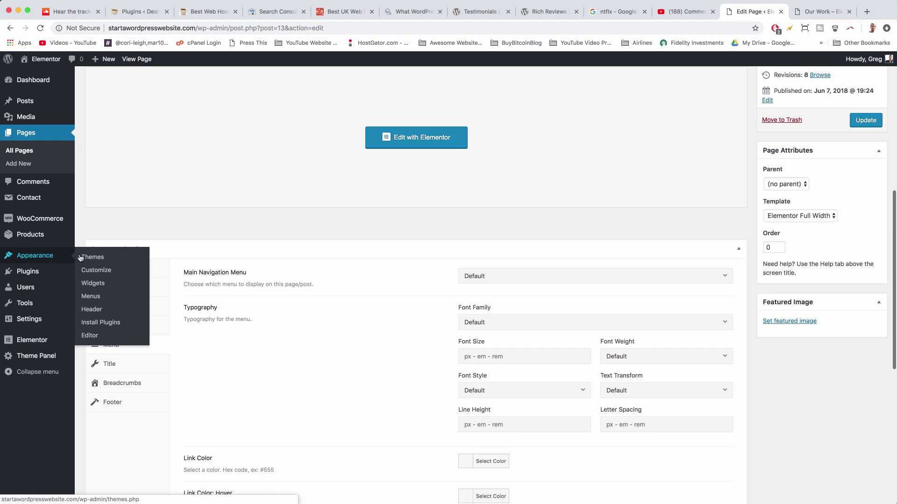
{"action": "left_click", "coordinate": [120, 369]}
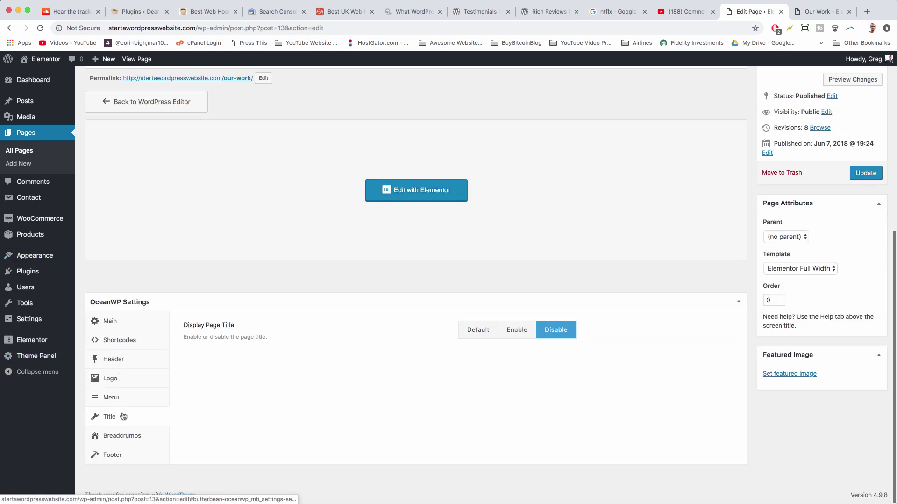
{"action": "left_click", "coordinate": [119, 327]}
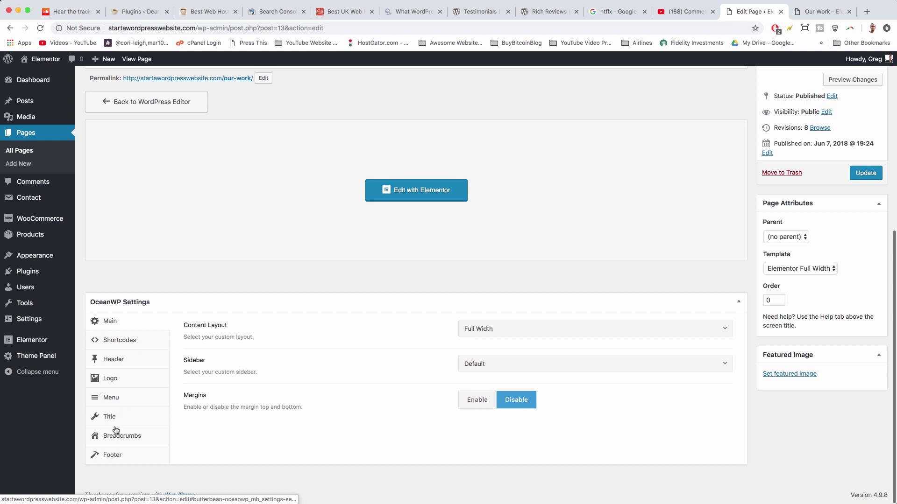
{"action": "left_click", "coordinate": [119, 456]}
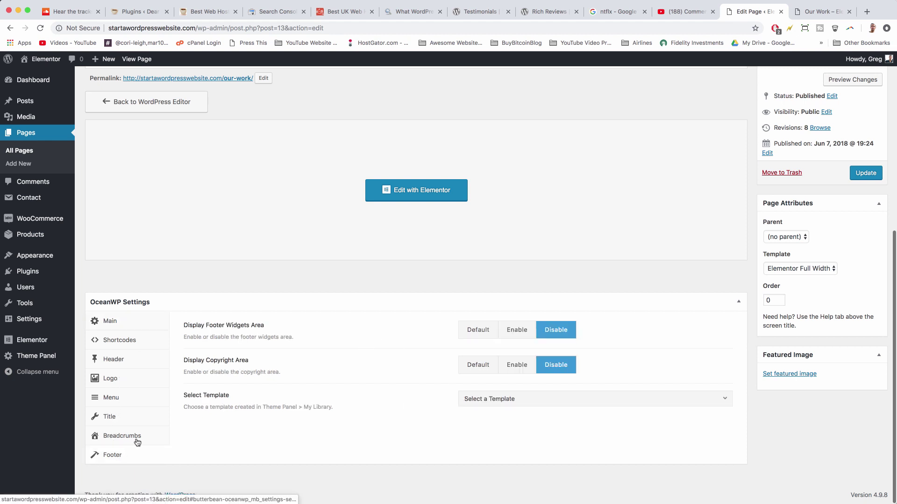
{"action": "left_click", "coordinate": [110, 321]}
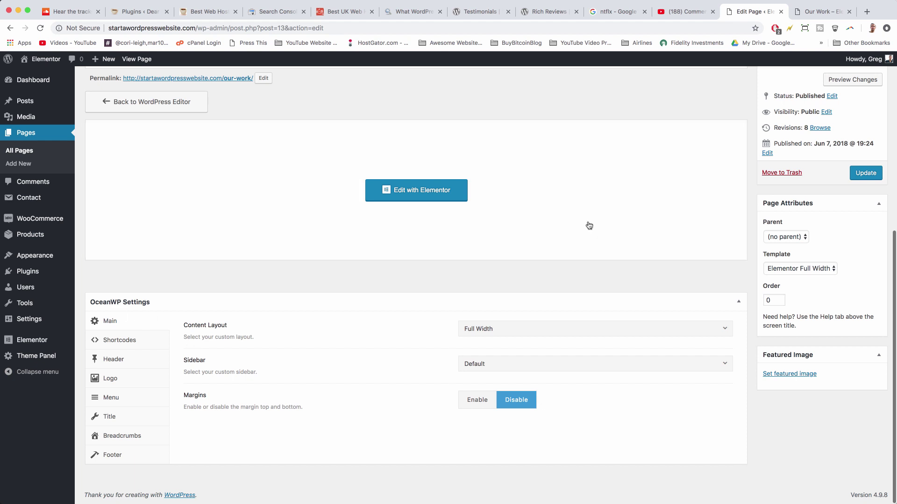
- Set OceanWP Display Header to Disable and update the page
{"action": "left_click", "coordinate": [129, 358]}
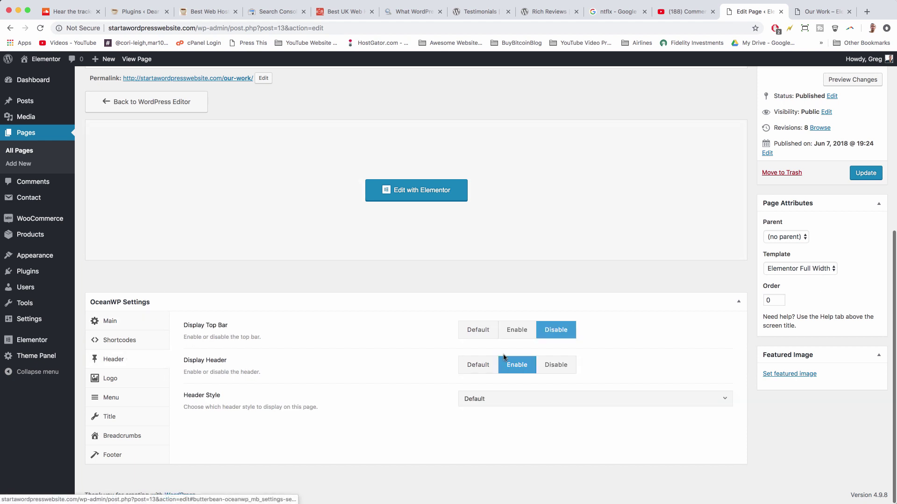
{"action": "left_click", "coordinate": [555, 368]}
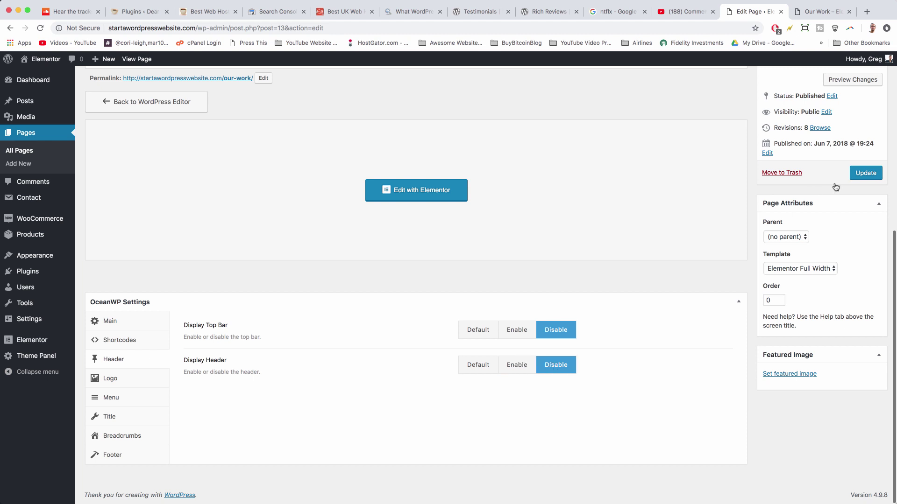
{"action": "left_click", "coordinate": [860, 174]}
- Reload the live page to confirm the header is gone, then reopen the editor's Header settings
{"action": "left_click", "coordinate": [812, 11]}
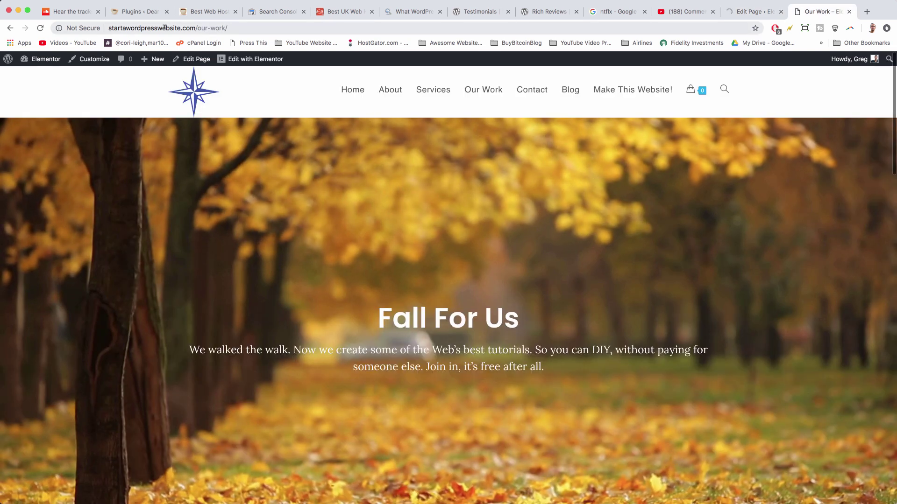
{"action": "left_click", "coordinate": [40, 28]}
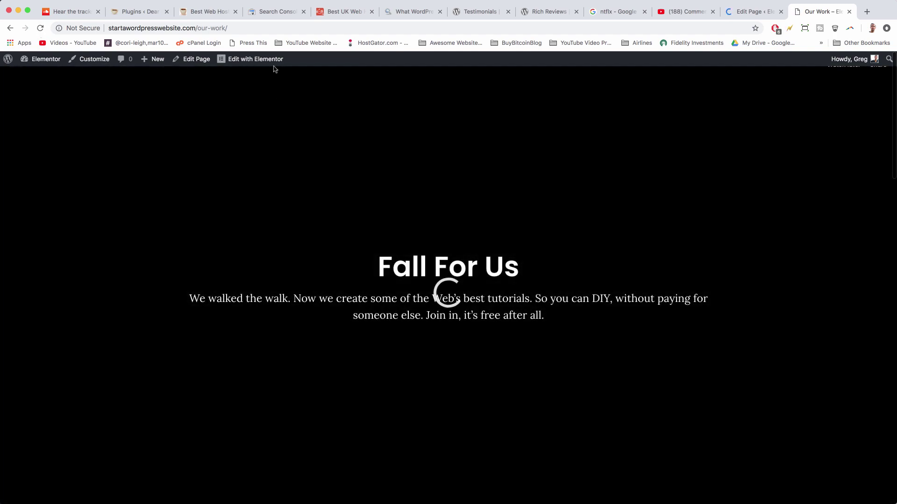
{"action": "scroll", "coordinate": [380, 167], "scroll_direction": "down", "scroll_amount": 10}
{"action": "scroll", "coordinate": [379, 166], "scroll_direction": "up", "scroll_amount": 10}
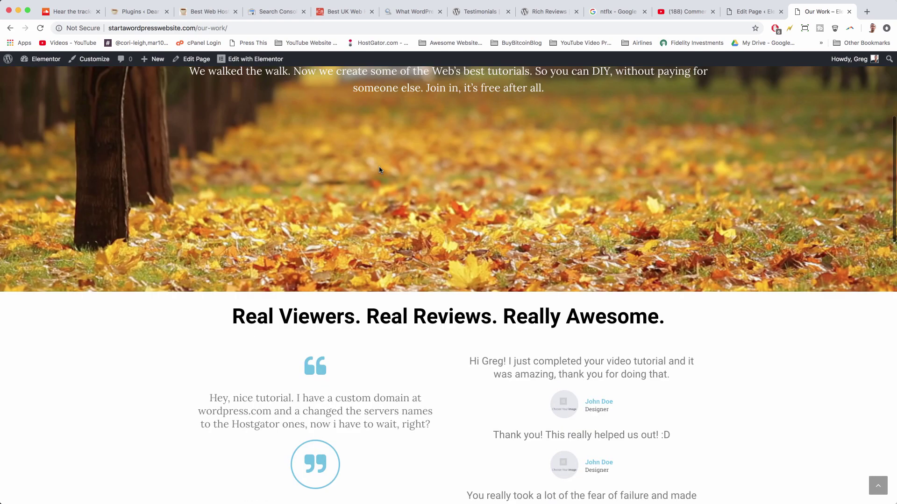
{"action": "left_click", "coordinate": [752, 11]}
{"action": "scroll", "coordinate": [357, 305], "scroll_direction": "down", "scroll_amount": 5}
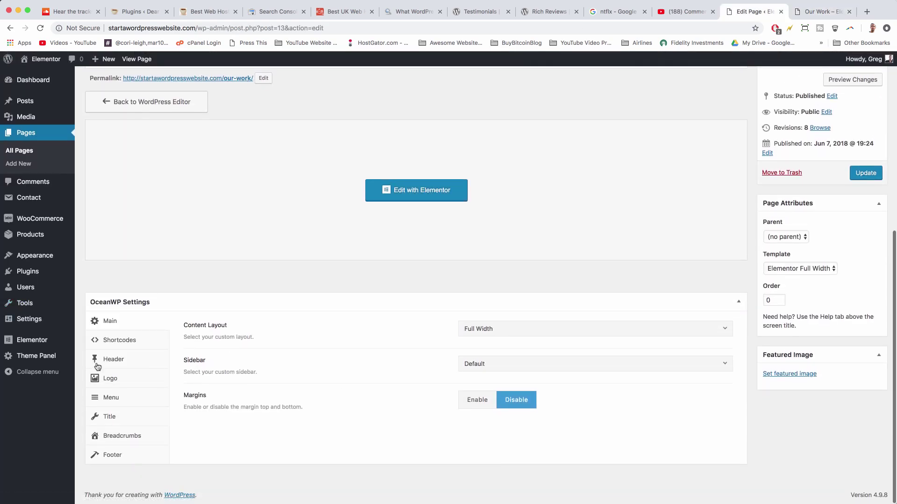
{"action": "left_click", "coordinate": [110, 360]}
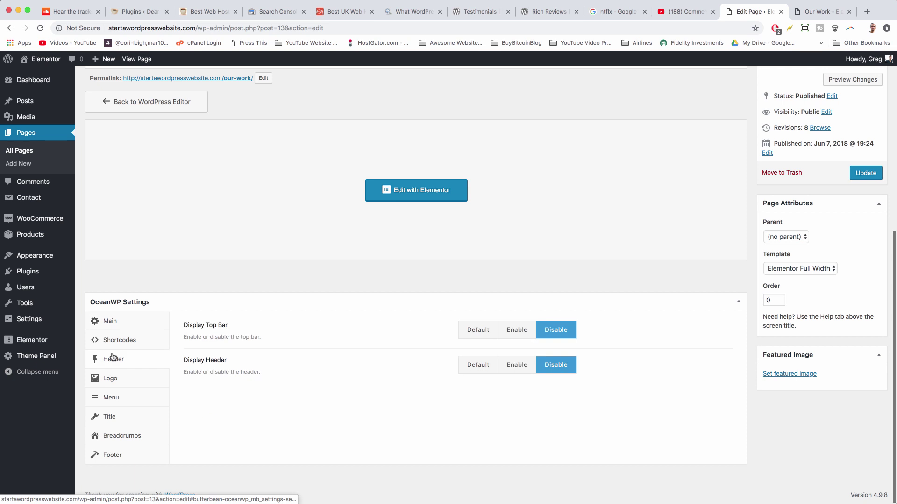
- Re-enable the header, set the cats-profile-pic photo as the page logo, and update
{"action": "left_click", "coordinate": [509, 365]}
{"action": "left_click", "coordinate": [111, 379]}
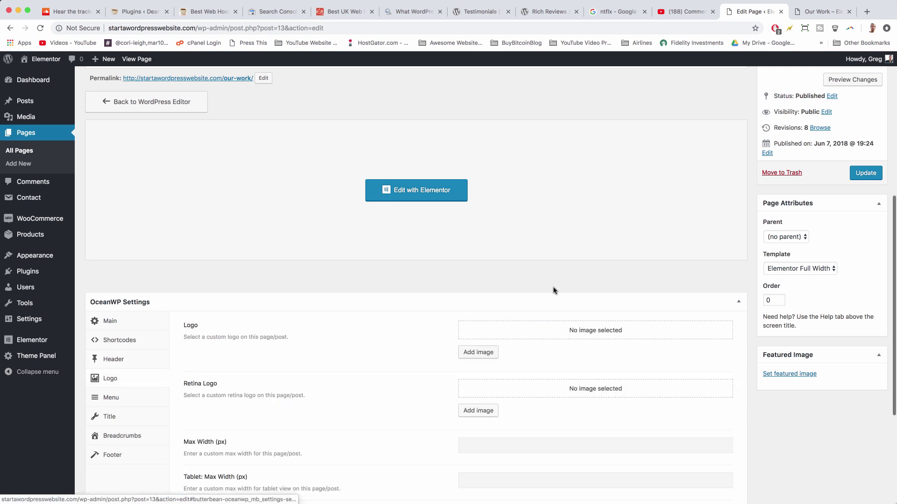
{"action": "left_click", "coordinate": [469, 352]}
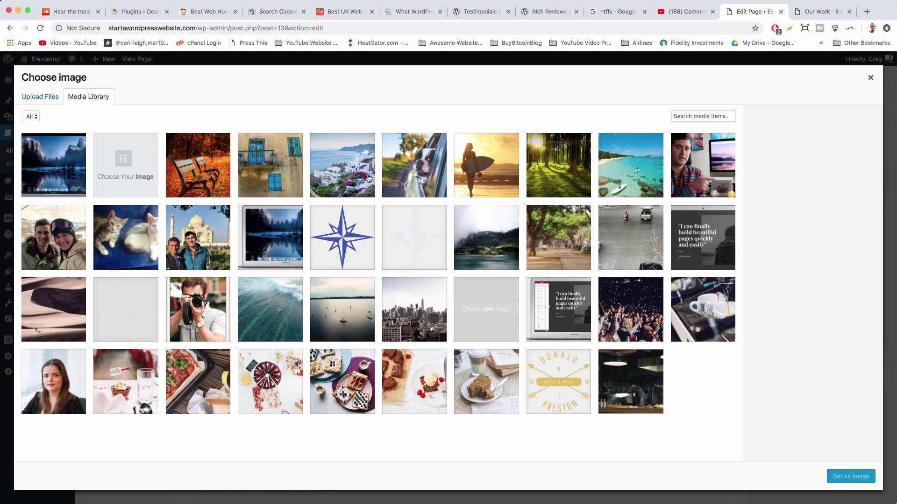
{"action": "left_click", "coordinate": [117, 240]}
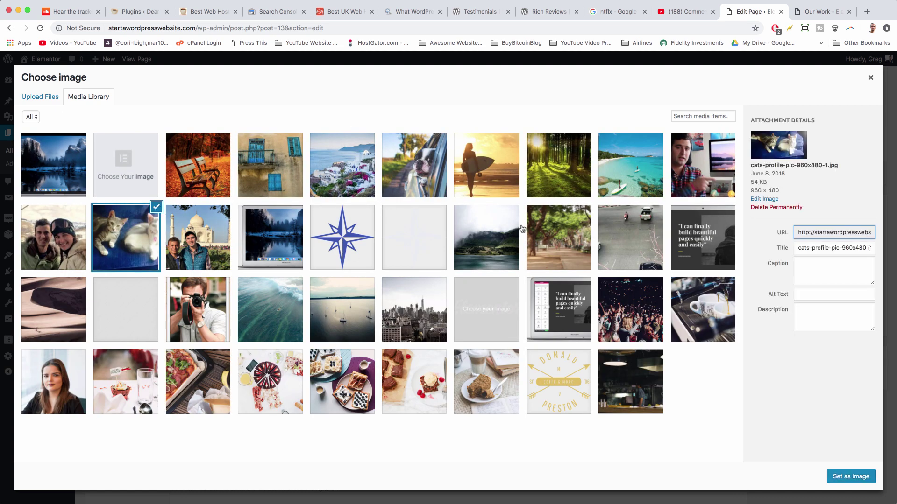
{"action": "left_click", "coordinate": [839, 479]}
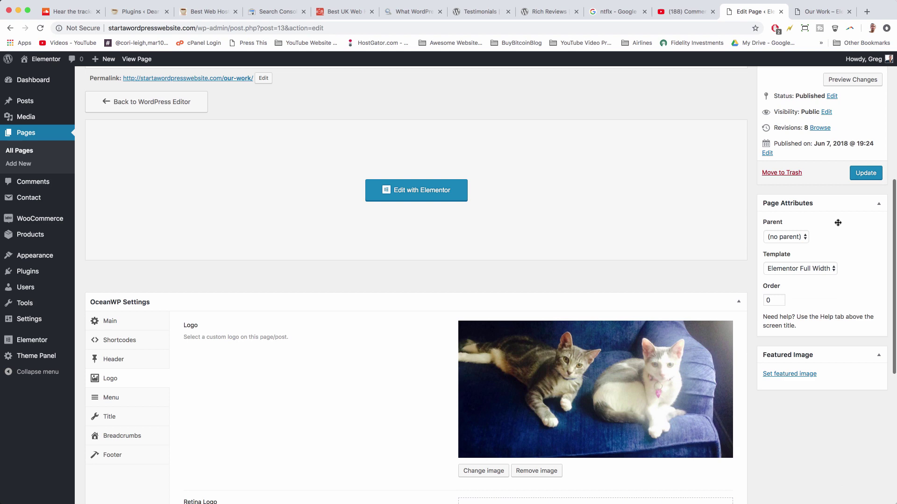
{"action": "left_click", "coordinate": [858, 177]}
{"action": "left_click", "coordinate": [815, 12]}
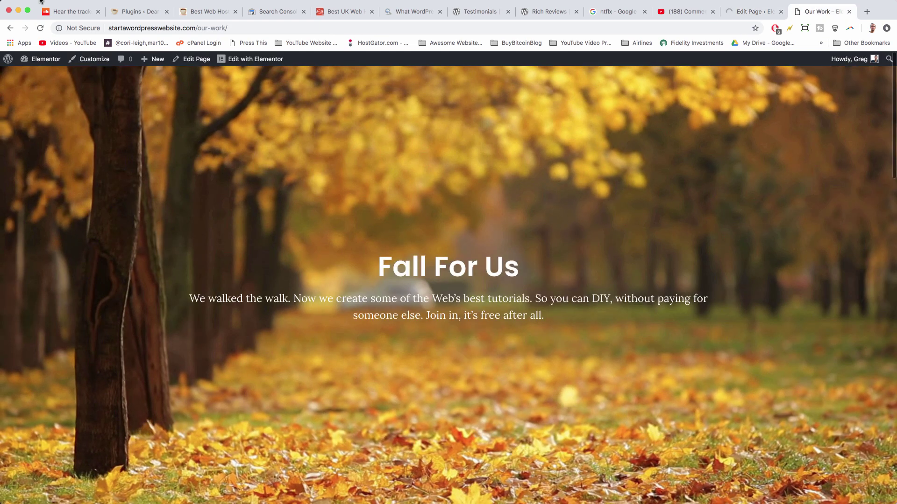
- Reload the live page to see the cat logo in the header, then return to the editor
{"action": "left_click", "coordinate": [40, 29]}
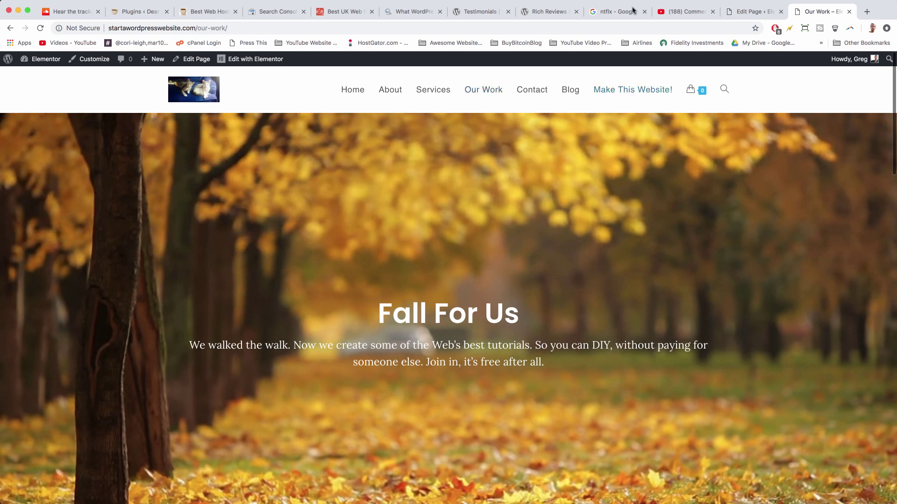
{"action": "left_click", "coordinate": [753, 11]}
{"action": "scroll", "coordinate": [487, 182], "scroll_direction": "down", "scroll_amount": 6}
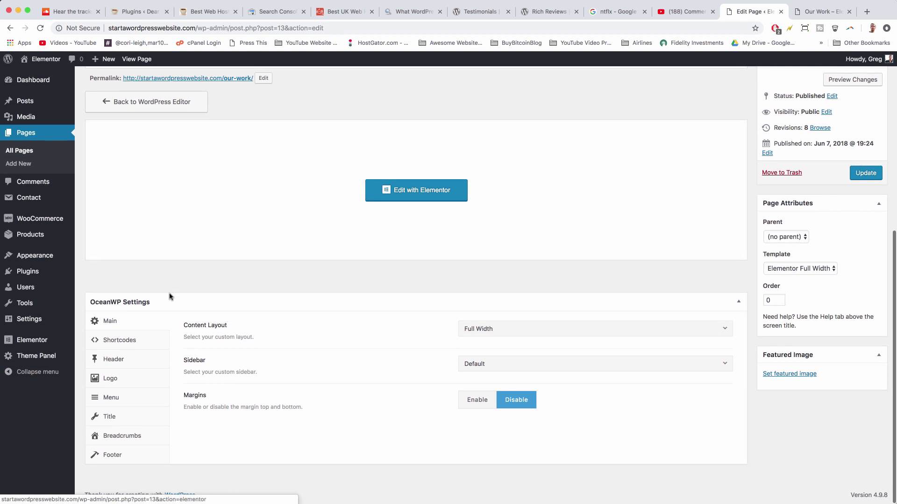
- Remove the cat logo, set Display Header to Disable, and open the page in Elementor
{"action": "left_click", "coordinate": [112, 384]}
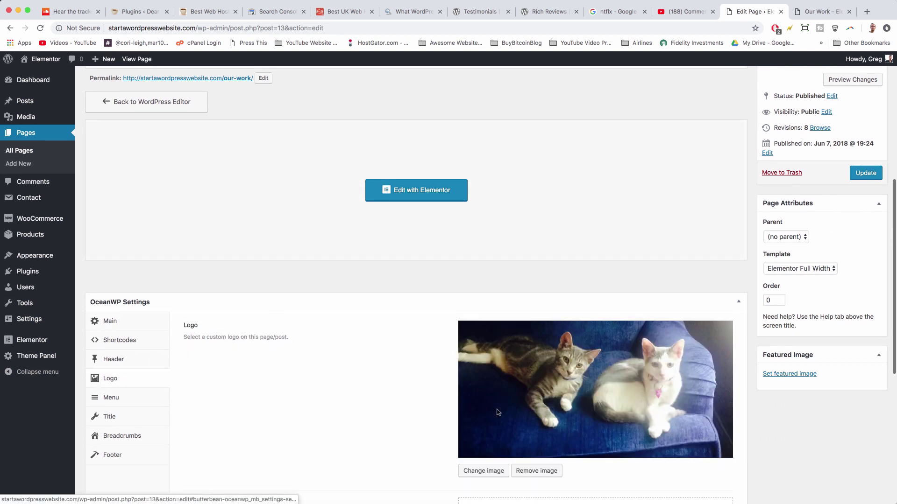
{"action": "left_click", "coordinate": [527, 472]}
{"action": "left_click", "coordinate": [115, 366]}
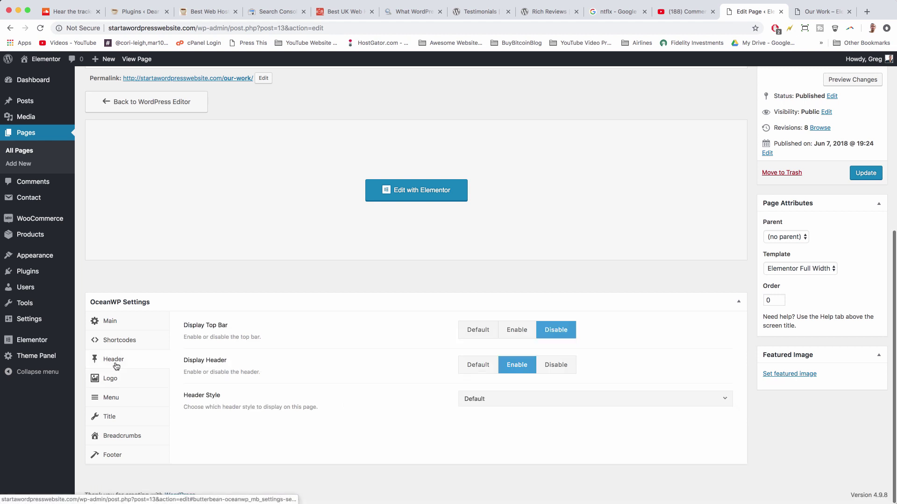
{"action": "left_click", "coordinate": [560, 375]}
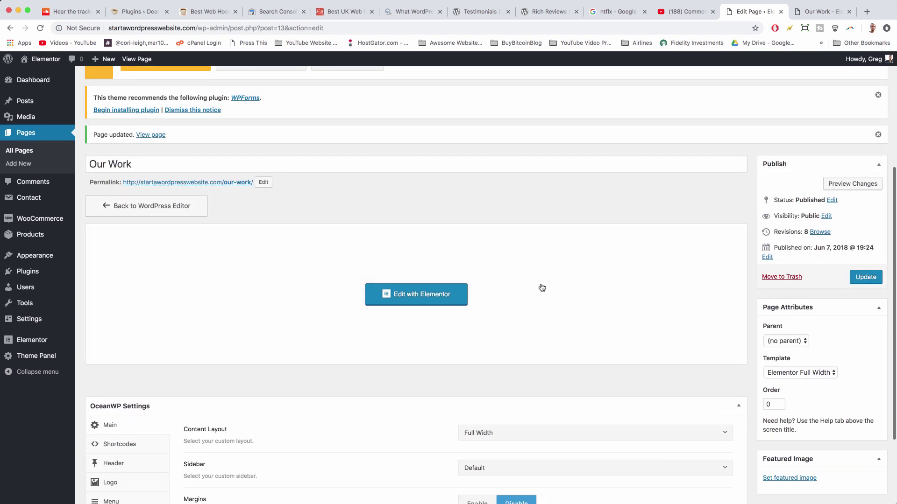
{"action": "left_click", "coordinate": [422, 302]}
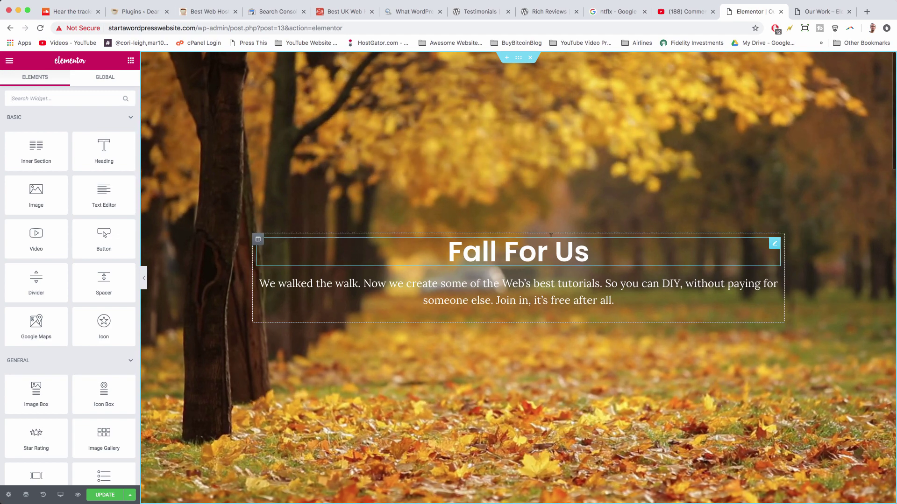
- Duplicate the paragraph below Fall For Us and clear the copy's text
{"action": "left_click", "coordinate": [513, 278]}
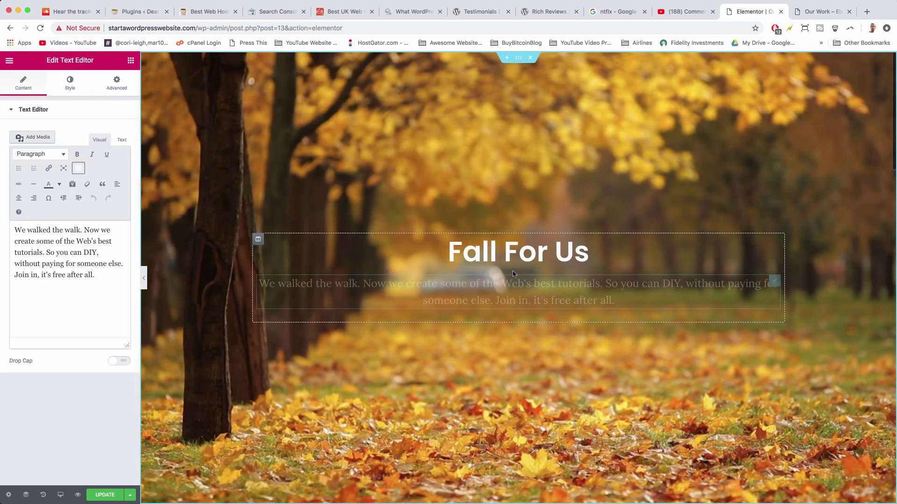
{"action": "right_click", "coordinate": [774, 284]}
{"action": "left_click", "coordinate": [792, 304]}
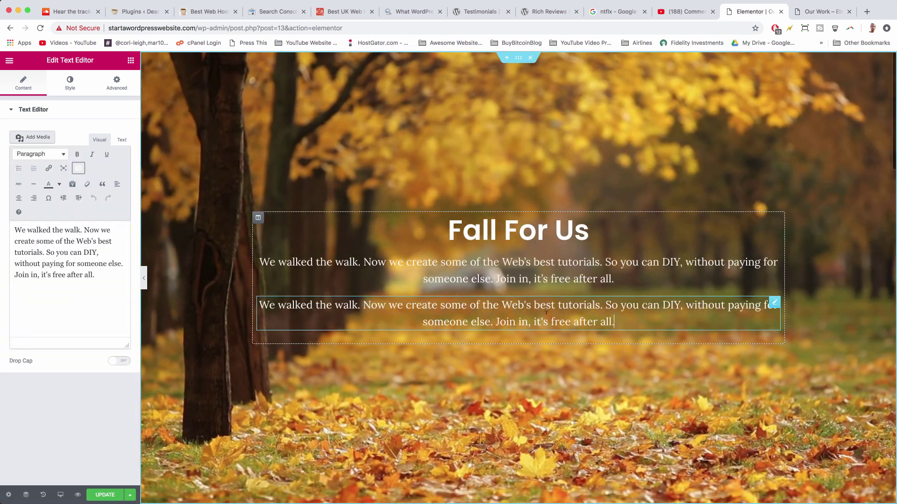
{"action": "left_click_drag", "start_coordinate": [95, 276], "coordinate": [26, 225]}
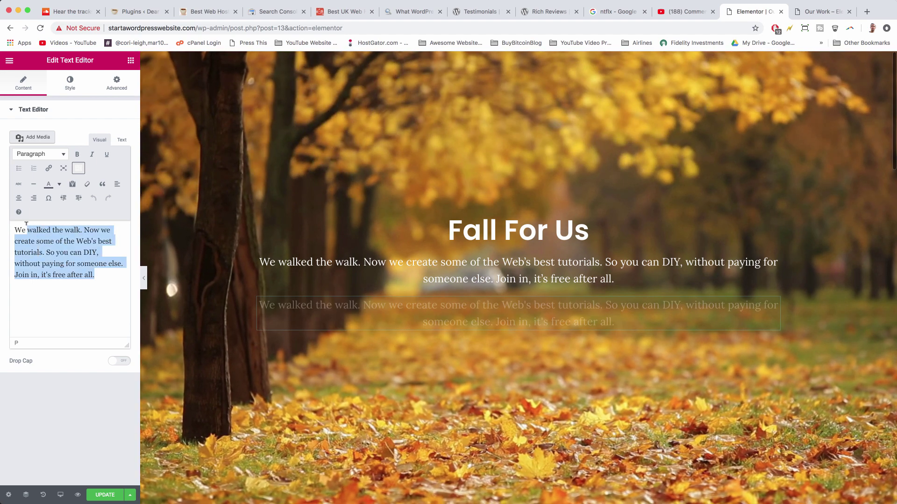
{"action": "key", "text": "BackSpace"}
- Insert star-grey-logo, centre it, shrink it to 135 × 135, and move it above Fall For Us
{"action": "left_click", "coordinate": [29, 137]}
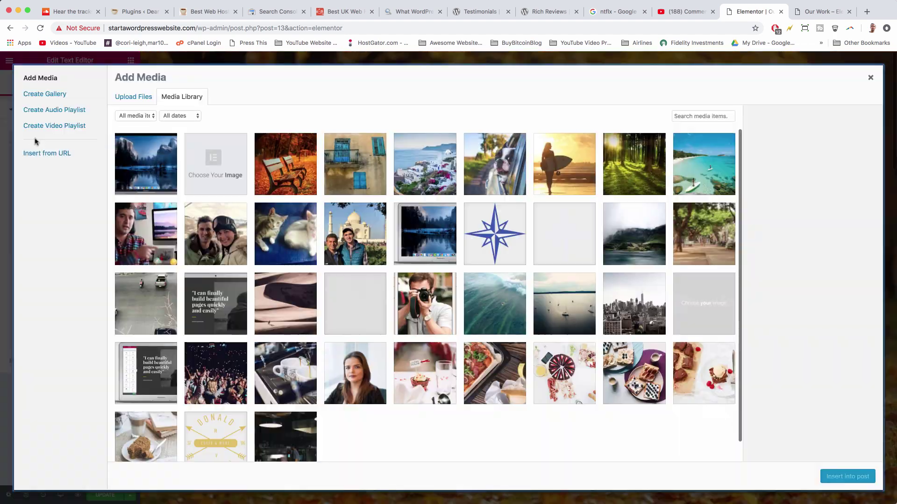
{"action": "left_click", "coordinate": [577, 233]}
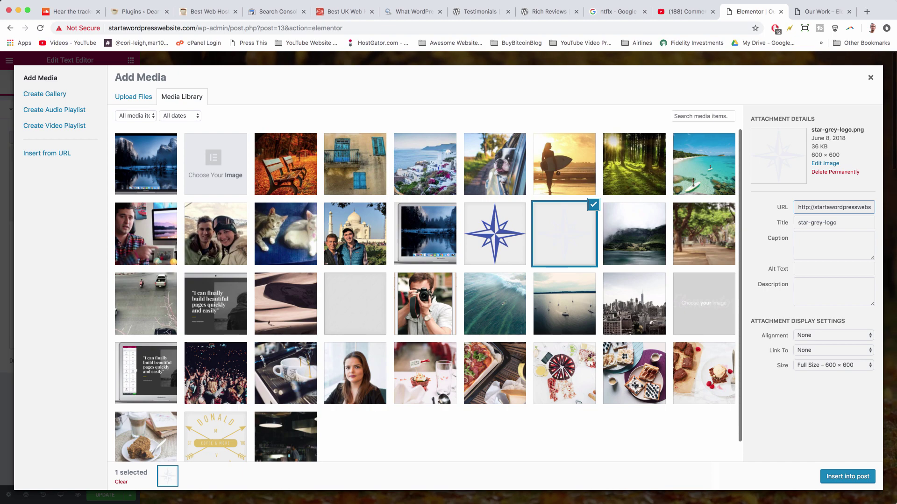
{"action": "left_click", "coordinate": [848, 477]}
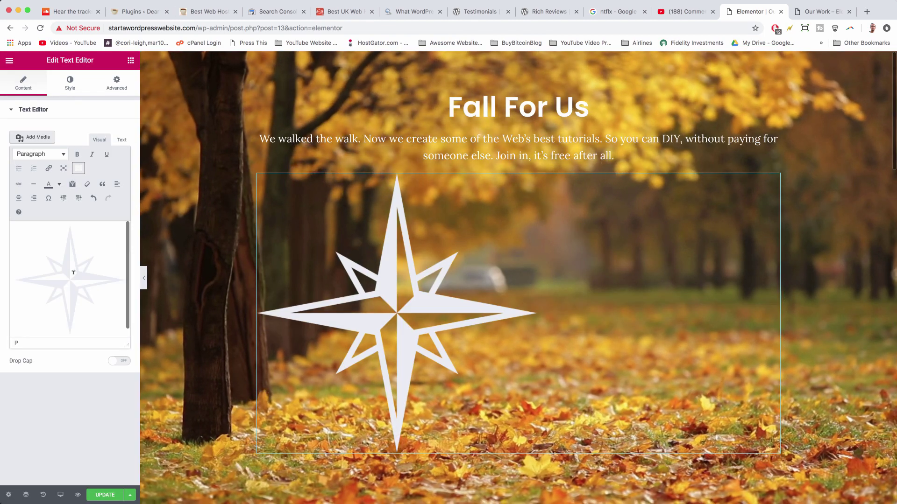
{"action": "left_click", "coordinate": [43, 246]}
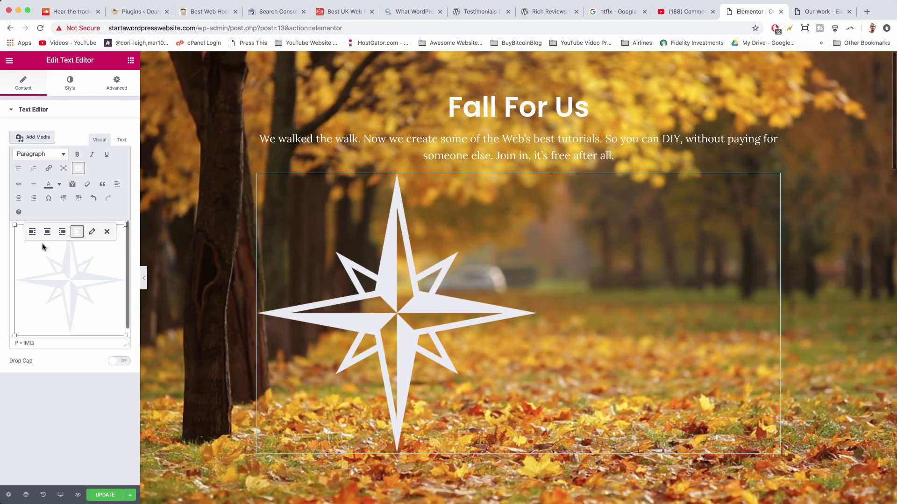
{"action": "left_click", "coordinate": [19, 199]}
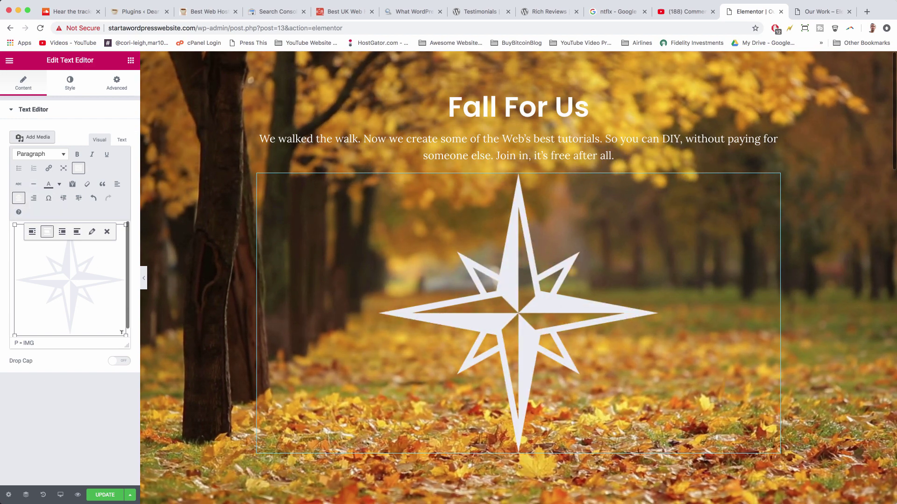
{"action": "left_click_drag", "start_coordinate": [125, 336], "coordinate": [78, 280]}
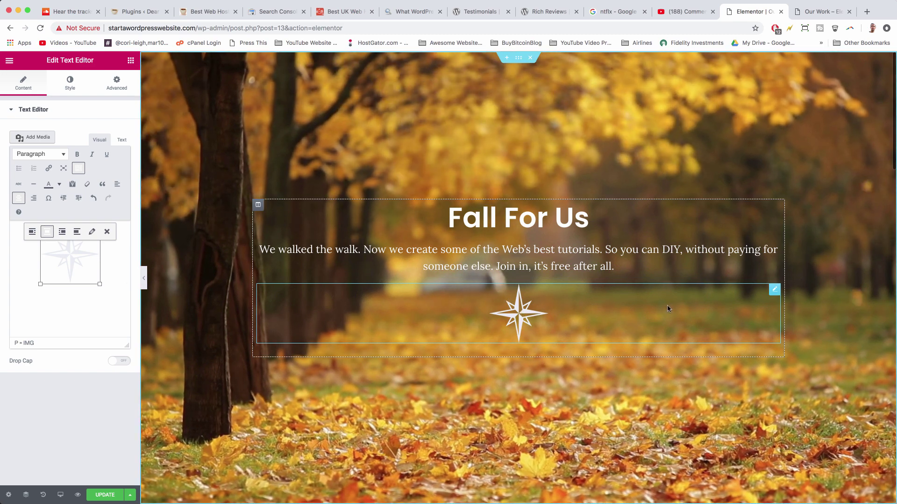
{"action": "left_click_drag", "start_coordinate": [773, 291], "coordinate": [772, 176]}
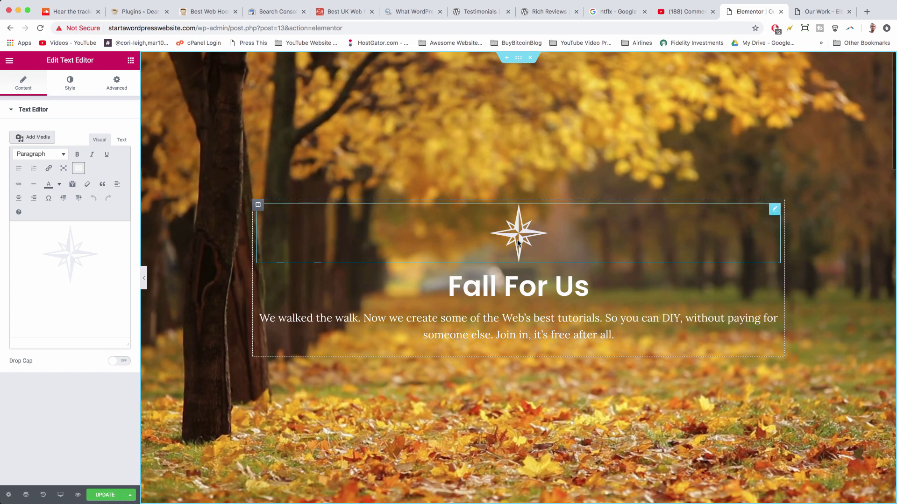
- Experiment with negative top margins on the star block, lifting it toward -250
{"action": "left_click", "coordinate": [117, 87]}
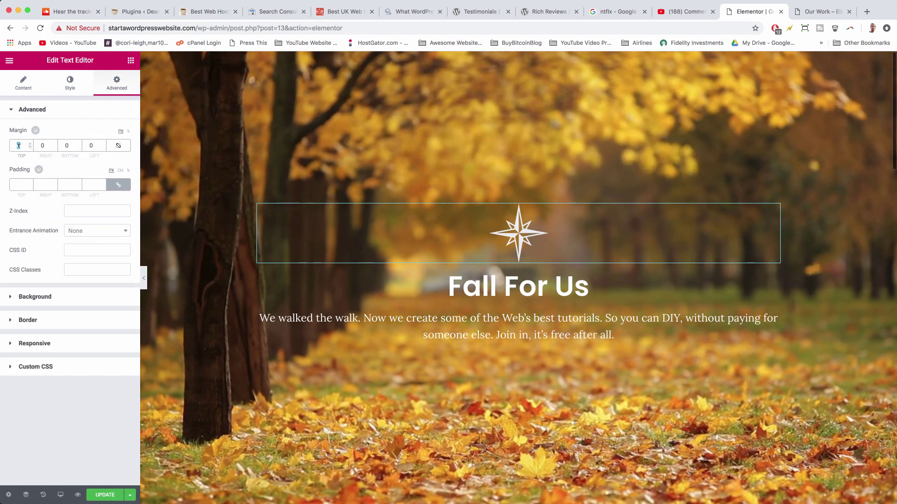
{"action": "type", "text": "100"}
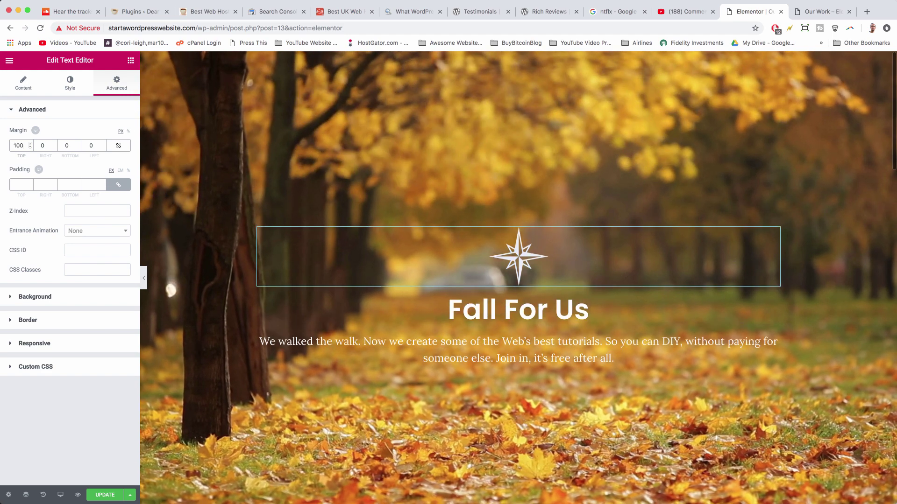
{"action": "key", "text": "BackSpace"}
{"action": "key", "text": "BackSpace"}
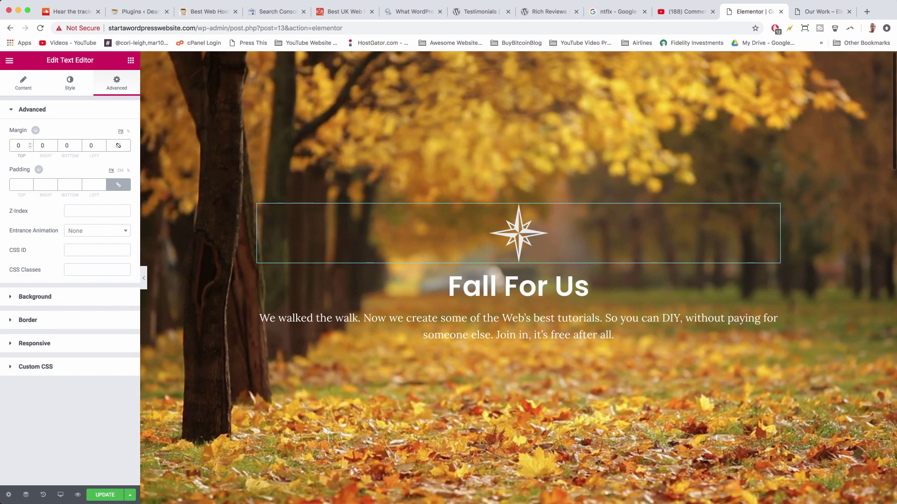
{"action": "type", "text": "-100"}
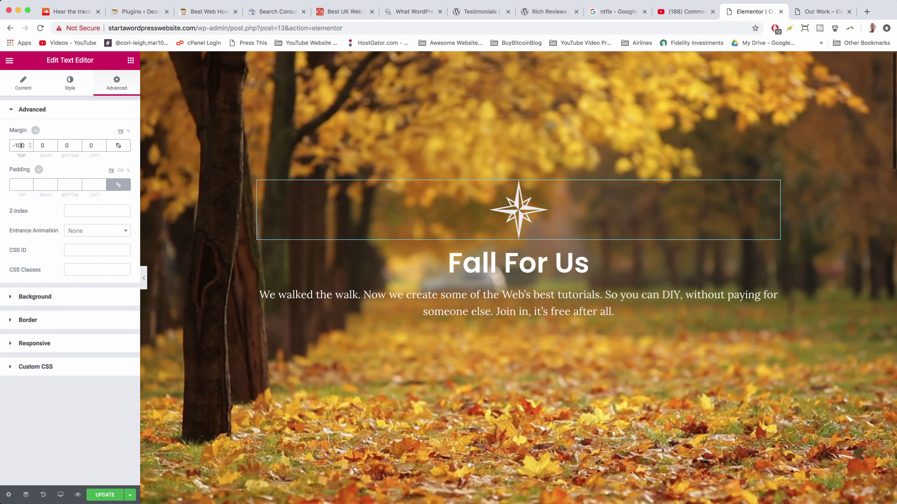
{"action": "key", "text": "BackSpace"}
{"action": "key", "text": "BackSpace"}
{"action": "type", "text": "20"}
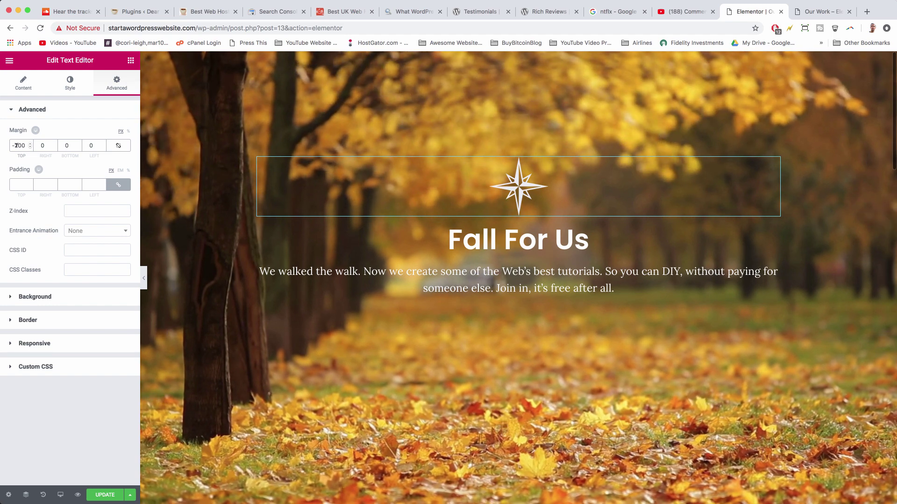
{"action": "key", "text": "BackSpace"}
{"action": "type", "text": "5"}
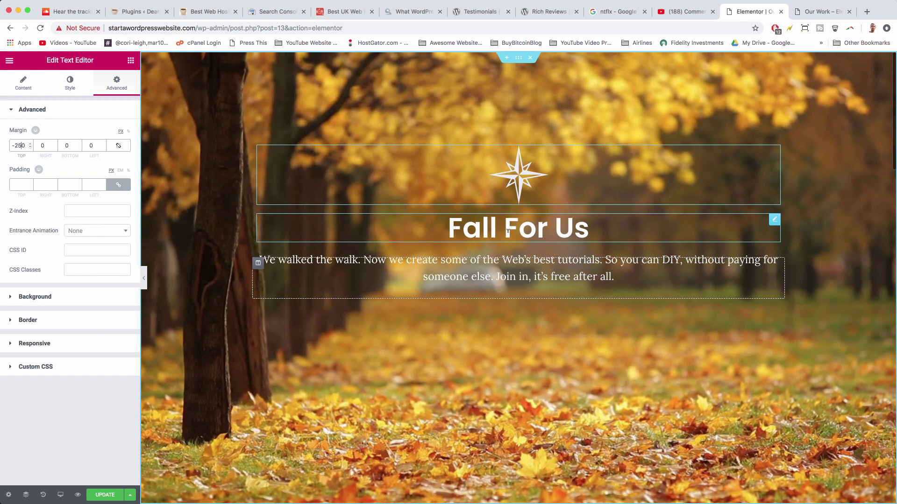
- Set the star block's bottom margin to 300 px and settle its top margin at -180 px
{"action": "double_click", "coordinate": [67, 145]}
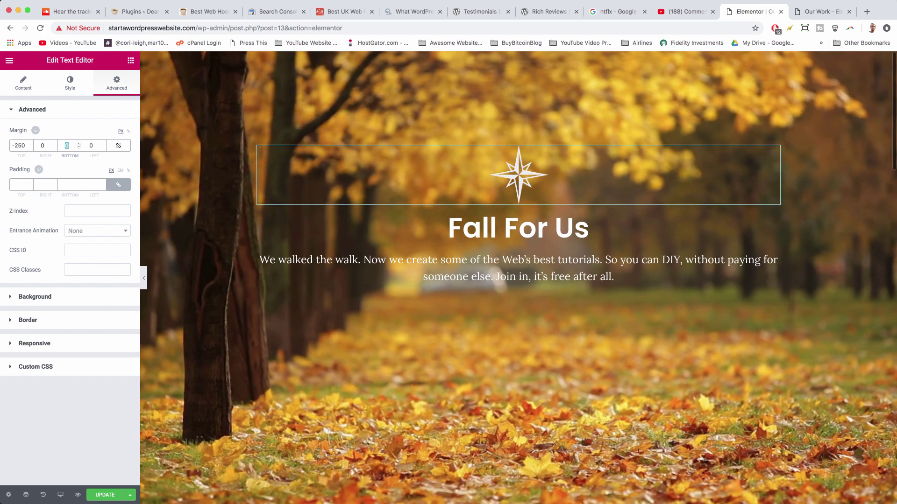
{"action": "type", "text": "100"}
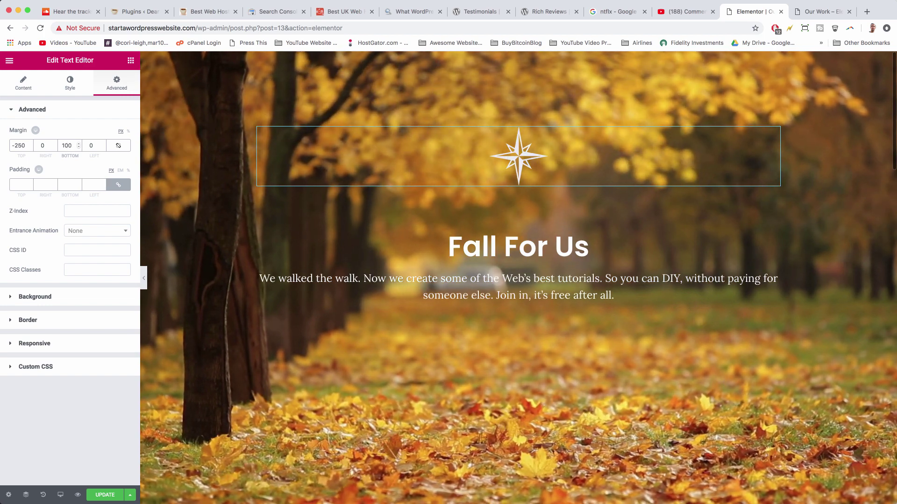
{"action": "key", "text": "BackSpace"}
{"action": "key", "text": "BackSpace"}
{"action": "key", "text": "BackSpace"}
{"action": "type", "text": "300"}
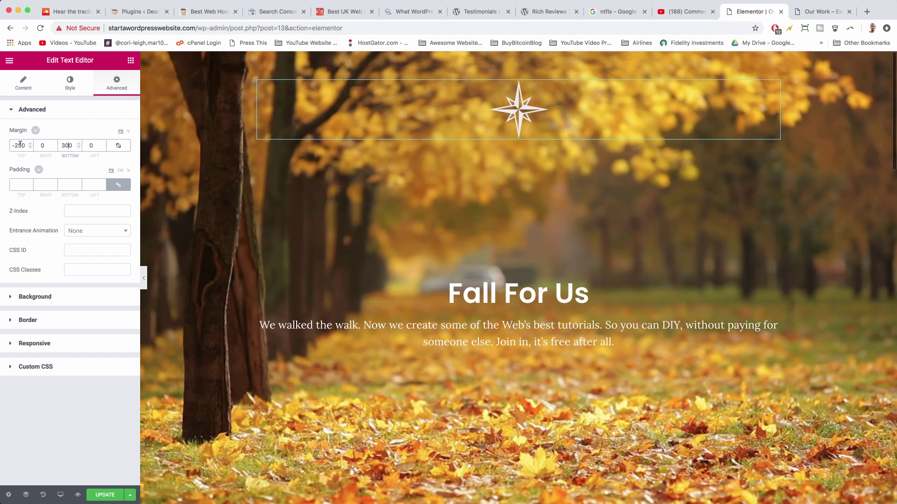
{"action": "double_click", "coordinate": [21, 145]}
{"action": "type", "text": "220"}
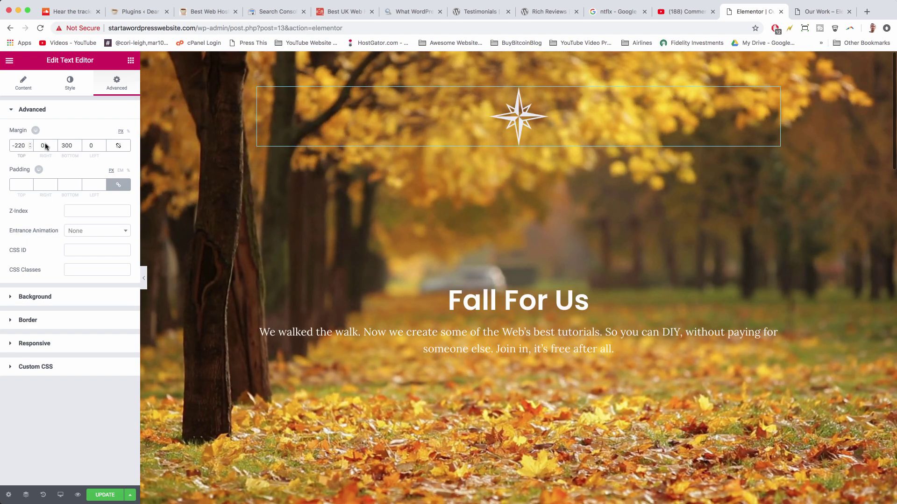
{"action": "double_click", "coordinate": [20, 145]}
{"action": "type", "text": "180"}
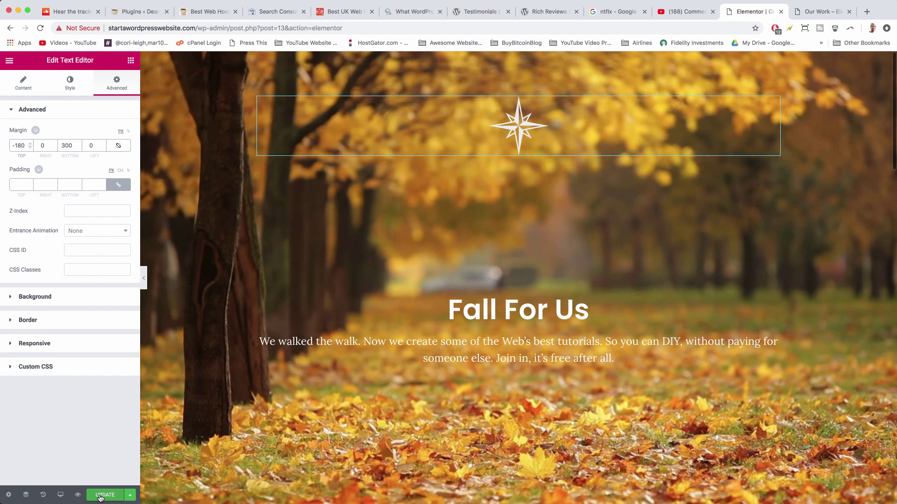
- Reduce the star block's bottom margin from 300 to 180 px
{"action": "scroll", "coordinate": [411, 261], "scroll_direction": "down", "scroll_amount": 4}
{"action": "scroll", "coordinate": [412, 286], "scroll_direction": "up", "scroll_amount": 3}
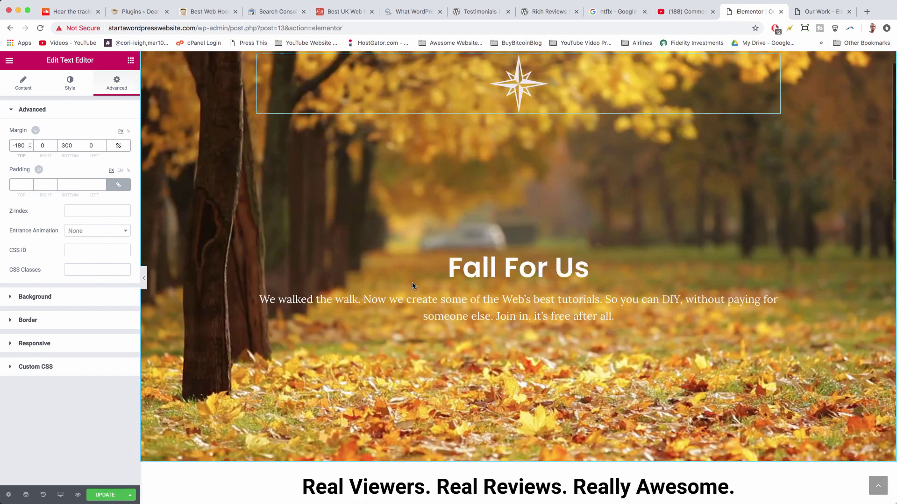
{"action": "scroll", "coordinate": [412, 286], "scroll_direction": "up", "scroll_amount": 1}
{"action": "scroll", "coordinate": [450, 252], "scroll_direction": "down", "scroll_amount": 3}
{"action": "scroll", "coordinate": [539, 427], "scroll_direction": "up", "scroll_amount": 3}
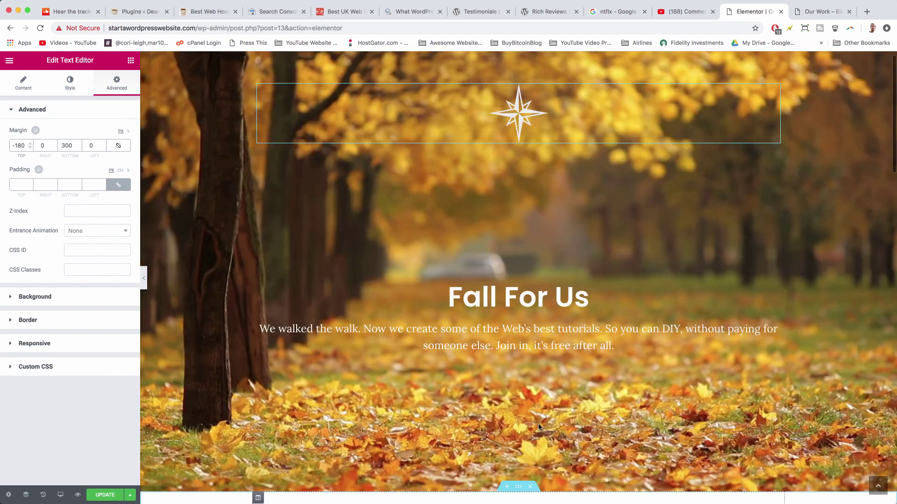
{"action": "double_click", "coordinate": [67, 145]}
{"action": "type", "text": "200"}
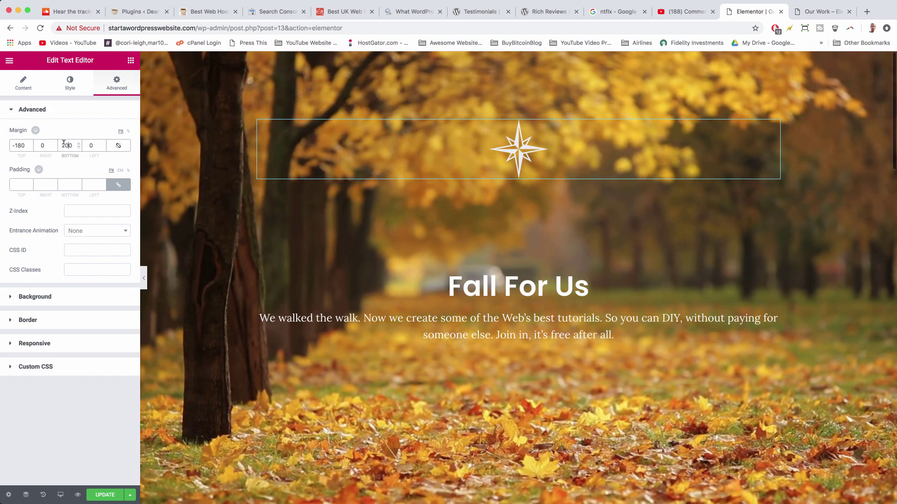
{"action": "key", "text": "BackSpace"}
{"action": "key", "text": "BackSpace"}
{"action": "type", "text": "180"}
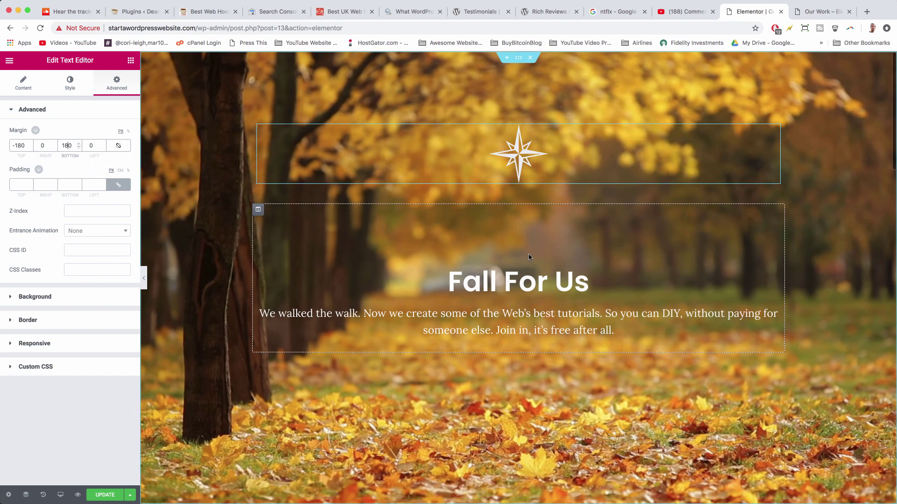
- Save the Elementor page with the updated star margins
{"action": "left_click", "coordinate": [96, 496]}
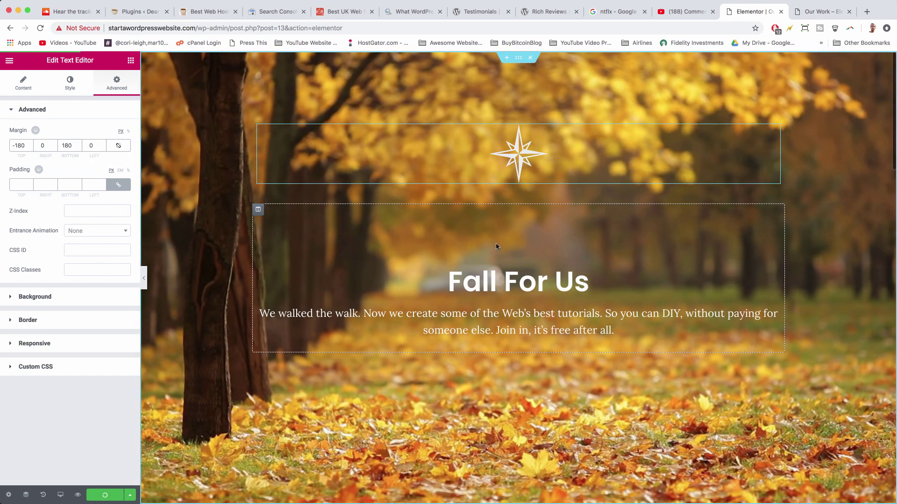
{"action": "left_click", "coordinate": [497, 163]}
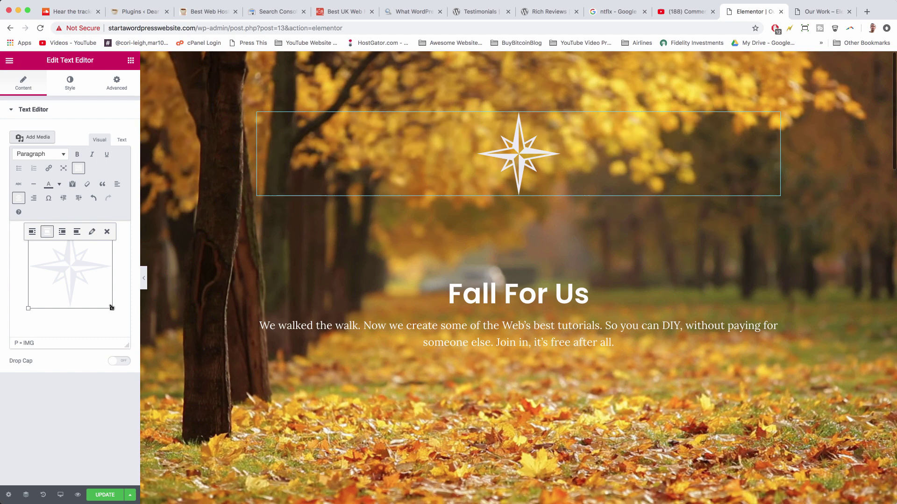
{"action": "left_click", "coordinate": [107, 494]}
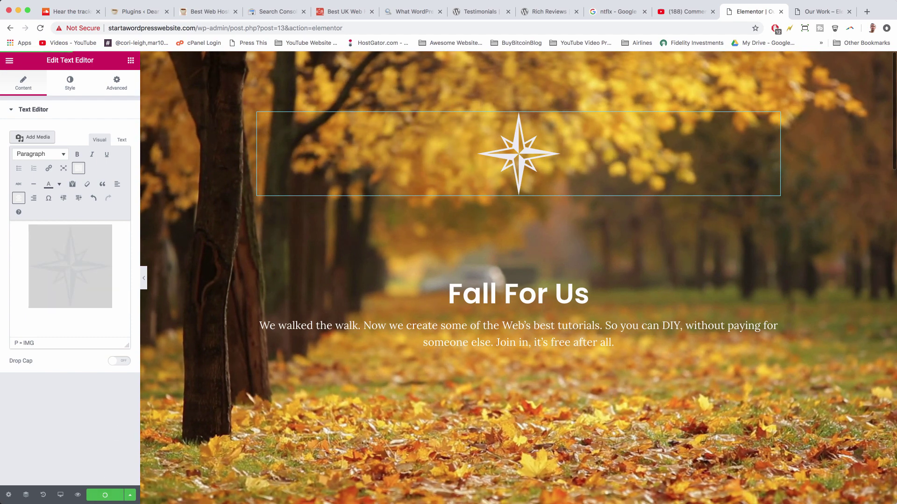
- Leave Elementor and set the Our Work page template to Landing Page, then update
{"action": "left_click", "coordinate": [7, 59]}
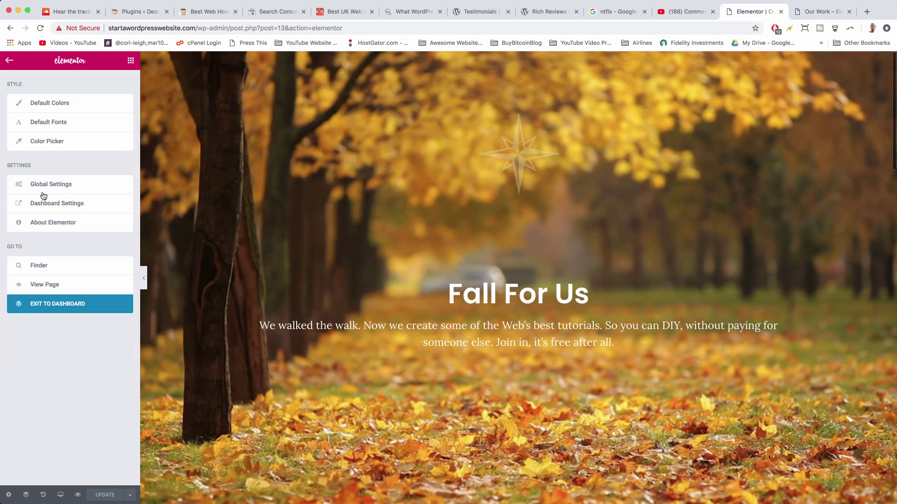
{"action": "left_click", "coordinate": [60, 311]}
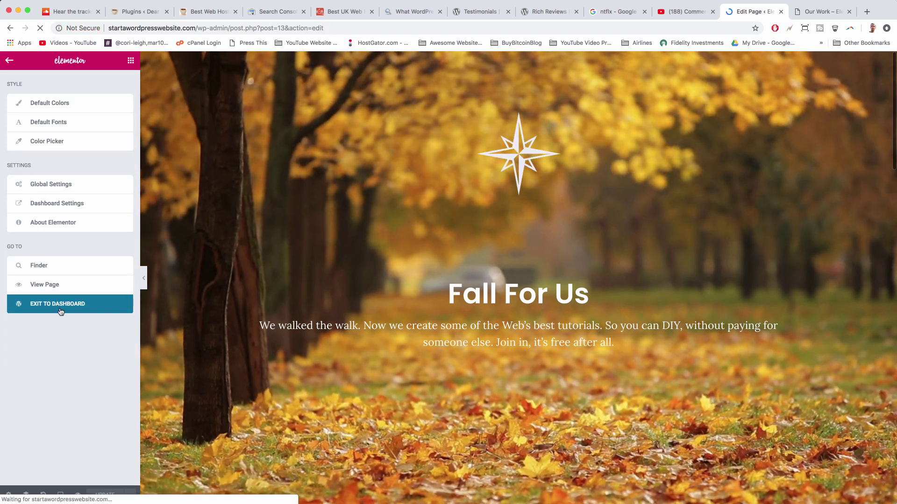
{"action": "scroll", "coordinate": [792, 333], "scroll_direction": "down", "scroll_amount": 5}
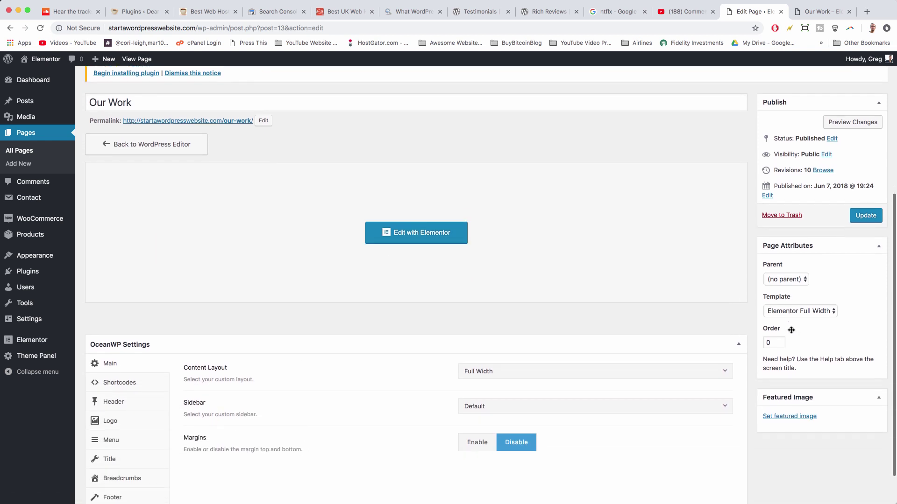
{"action": "left_click", "coordinate": [818, 280]}
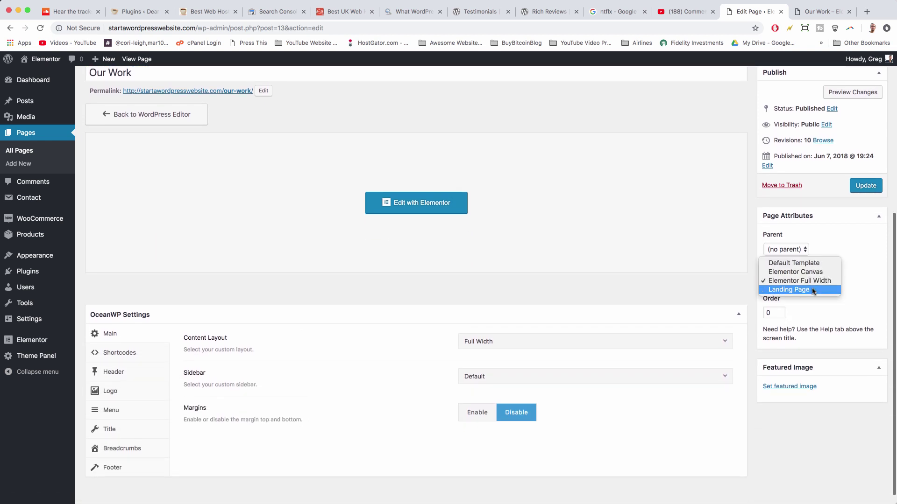
{"action": "left_click", "coordinate": [817, 290]}
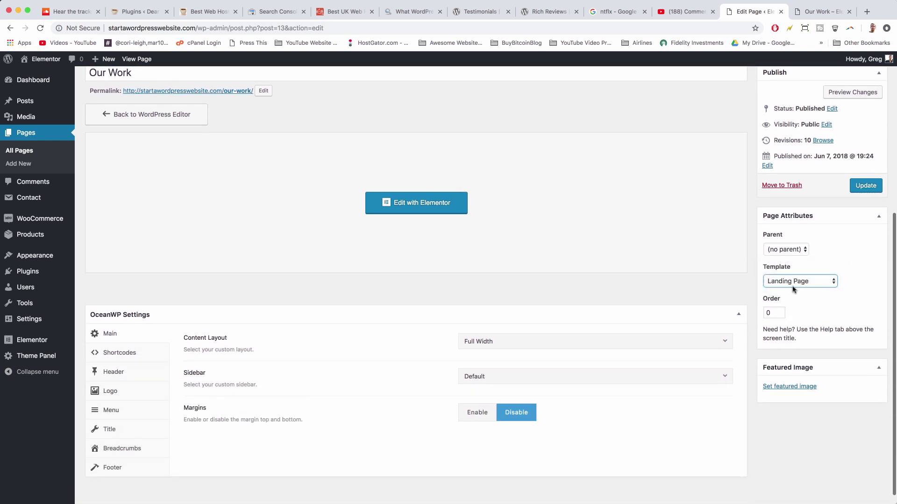
{"action": "left_click", "coordinate": [862, 189]}
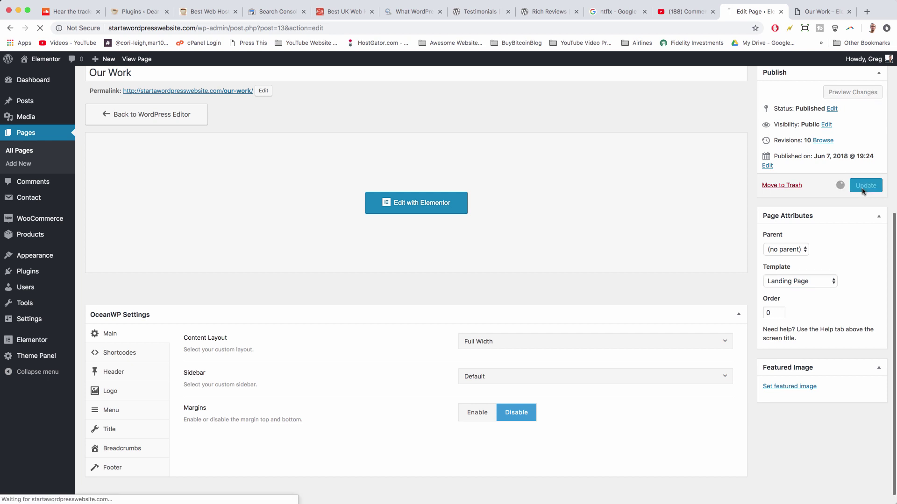